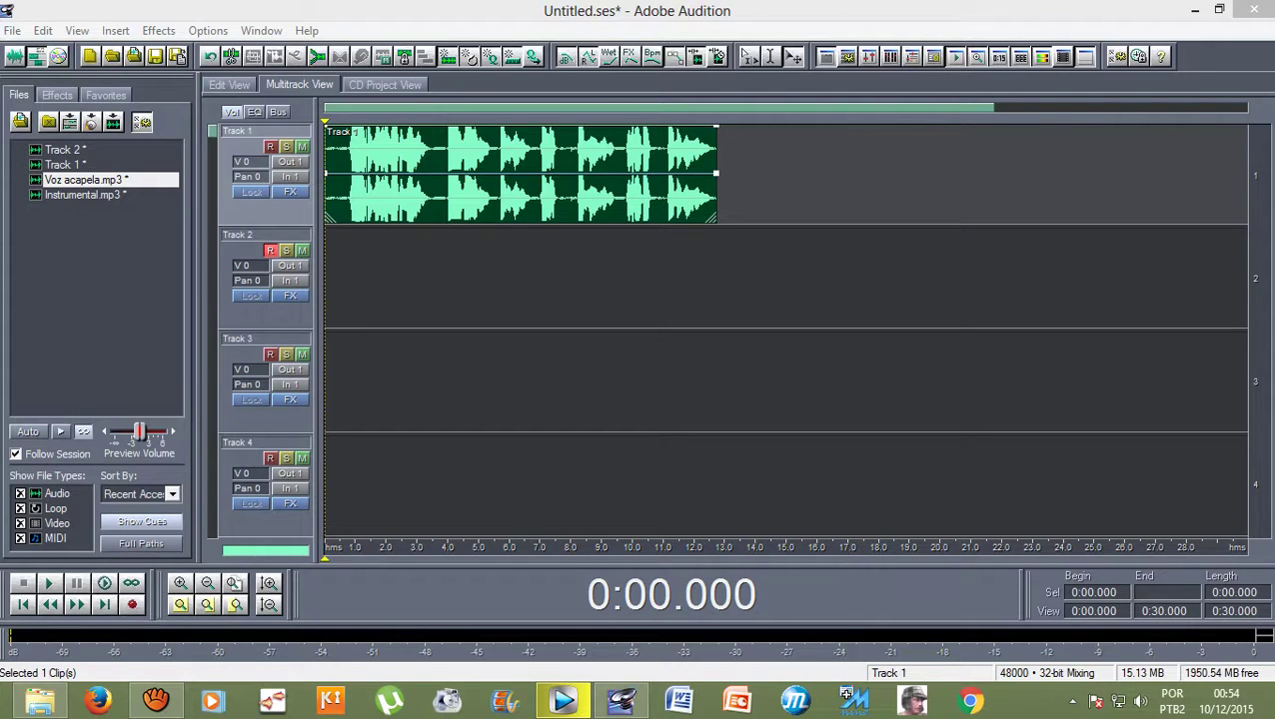
Arm Track 1 for recording and place the cursor at about 5.45 s
left_click(270, 146)
left_click(270, 251)
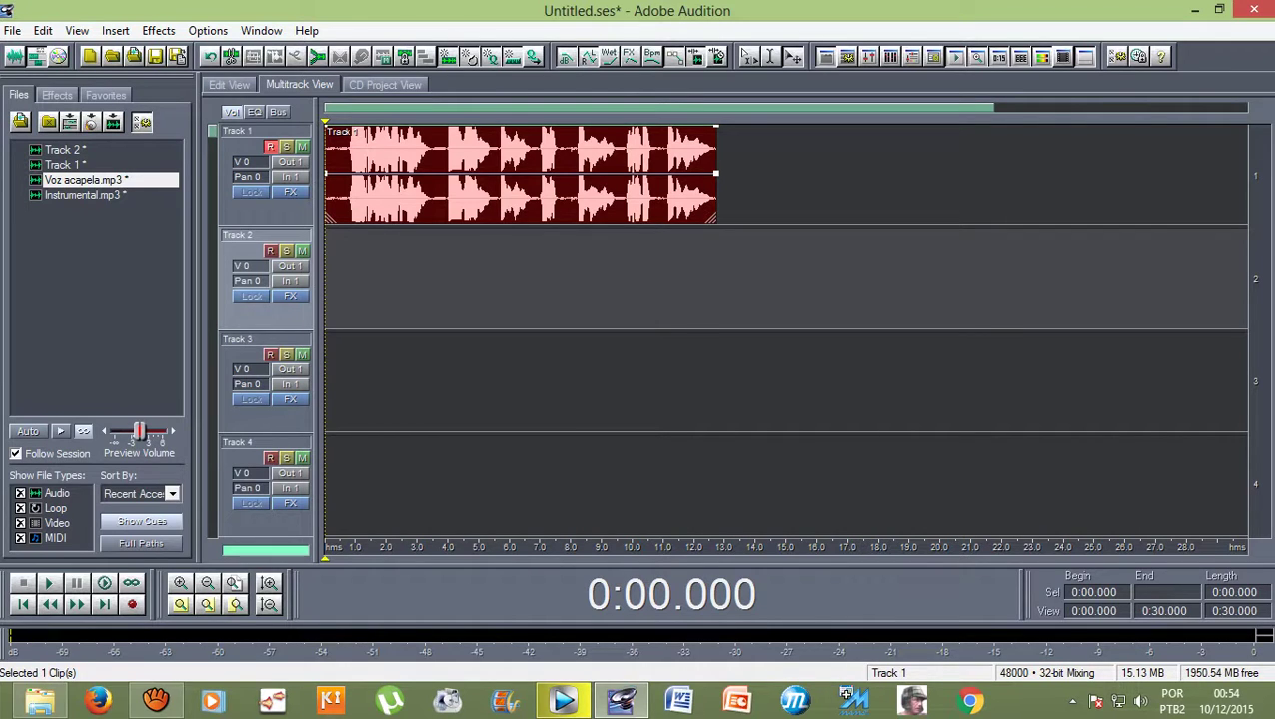
left_click_drag(325, 122, 492, 122)
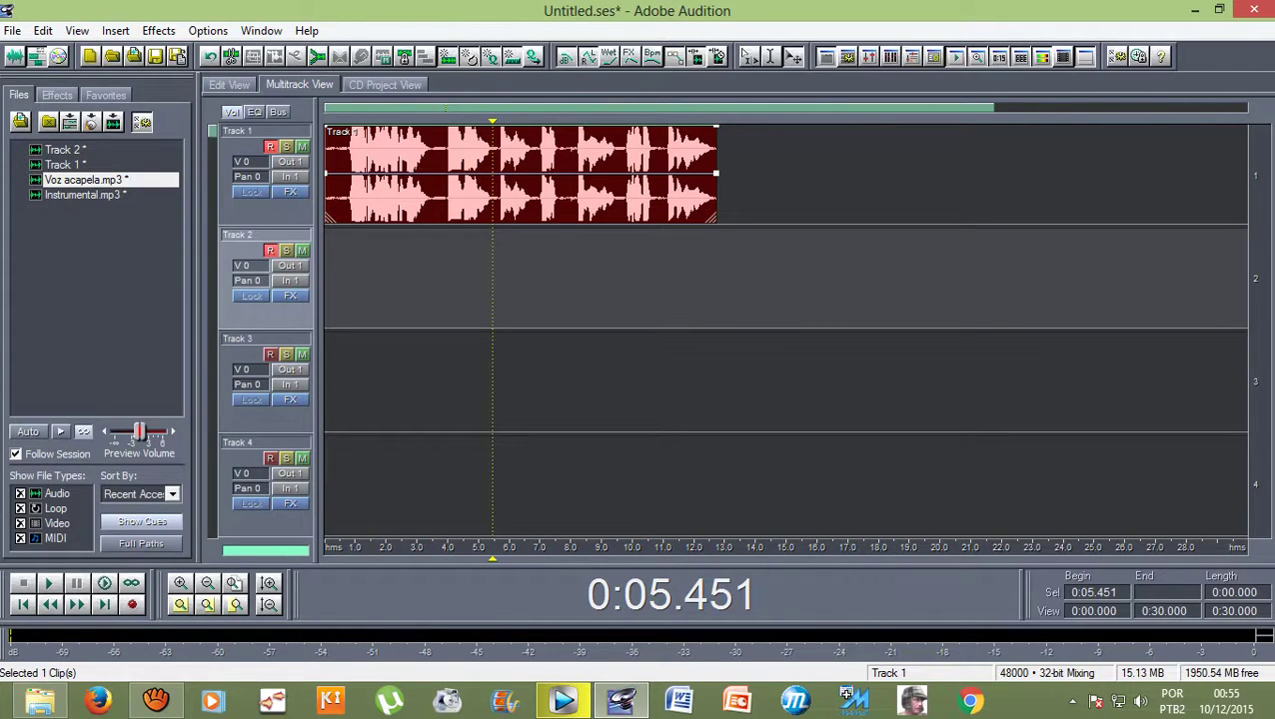
Disarm Track 1, select Track 2 as the recording track, and return the cursor to the start of the session
left_click(270, 147)
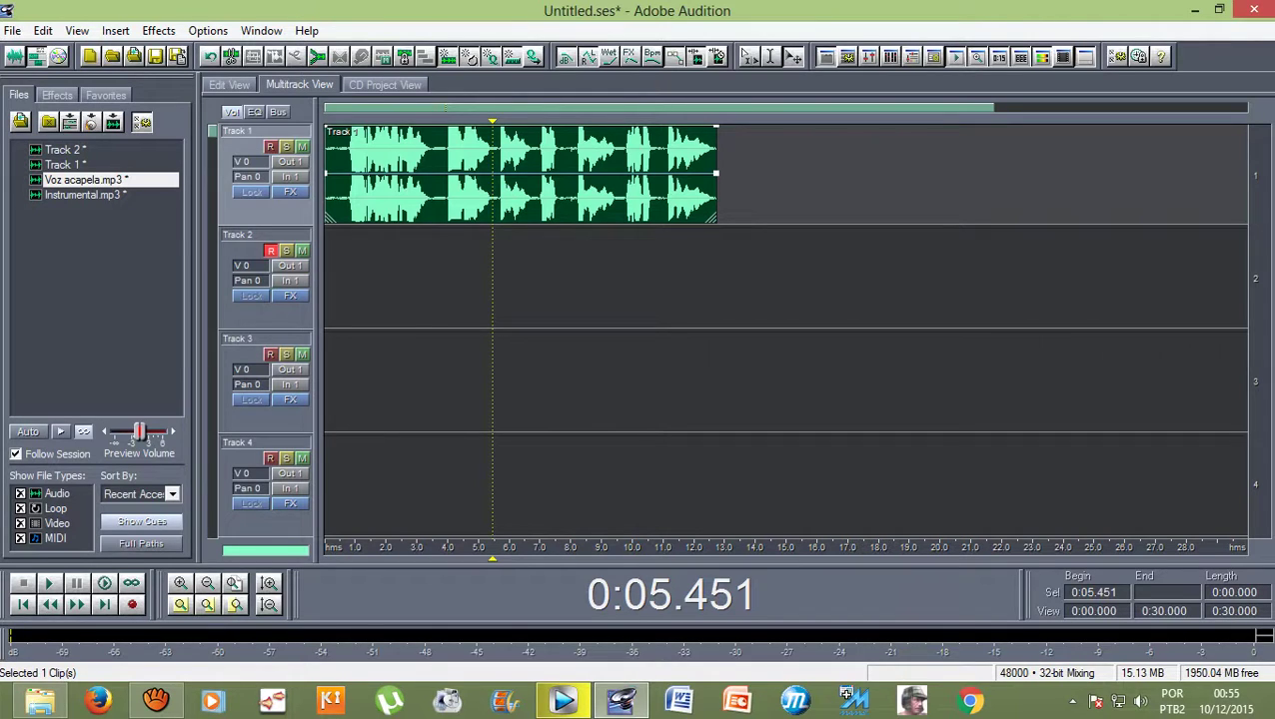
left_click(270, 251)
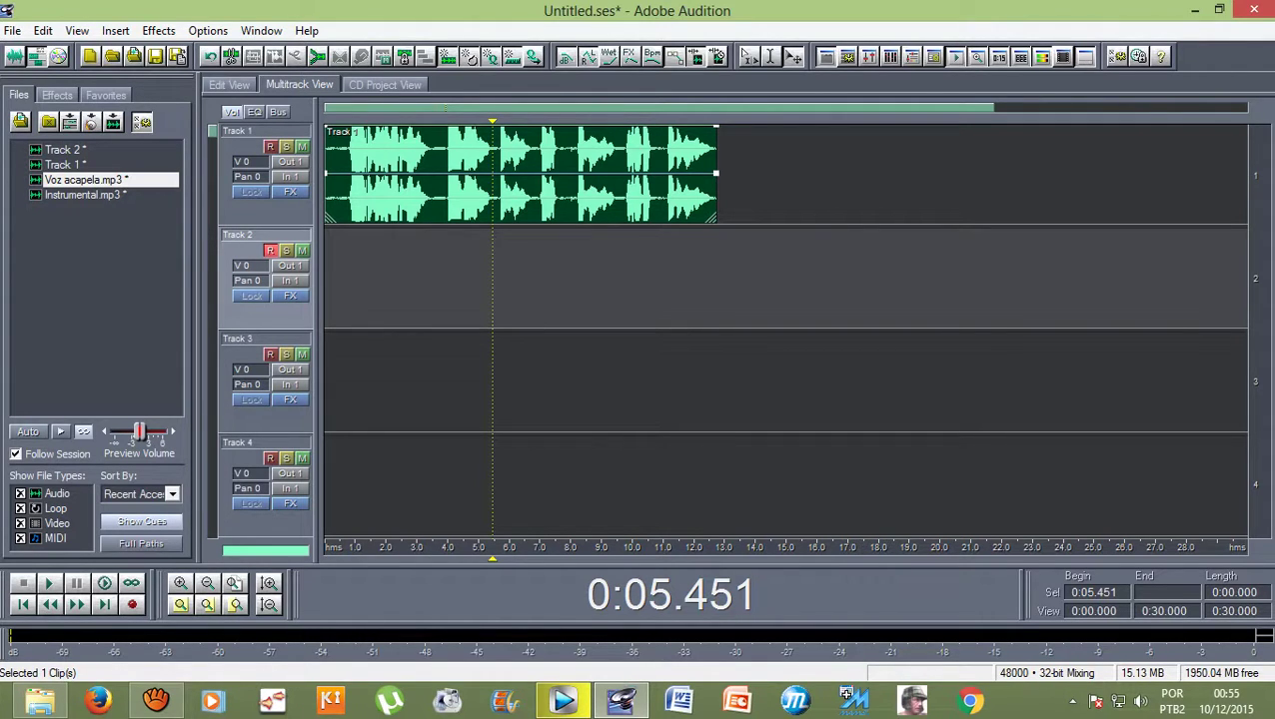
left_click_drag(493, 121, 344, 120)
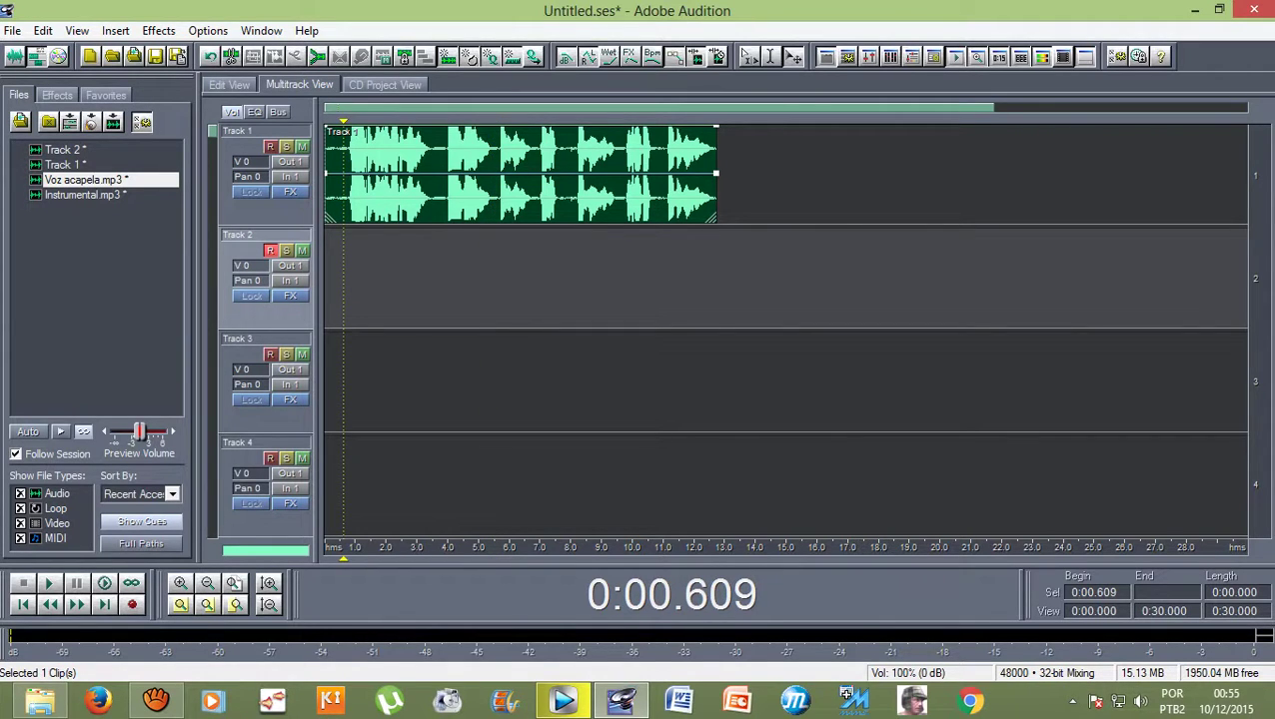
key("Home")
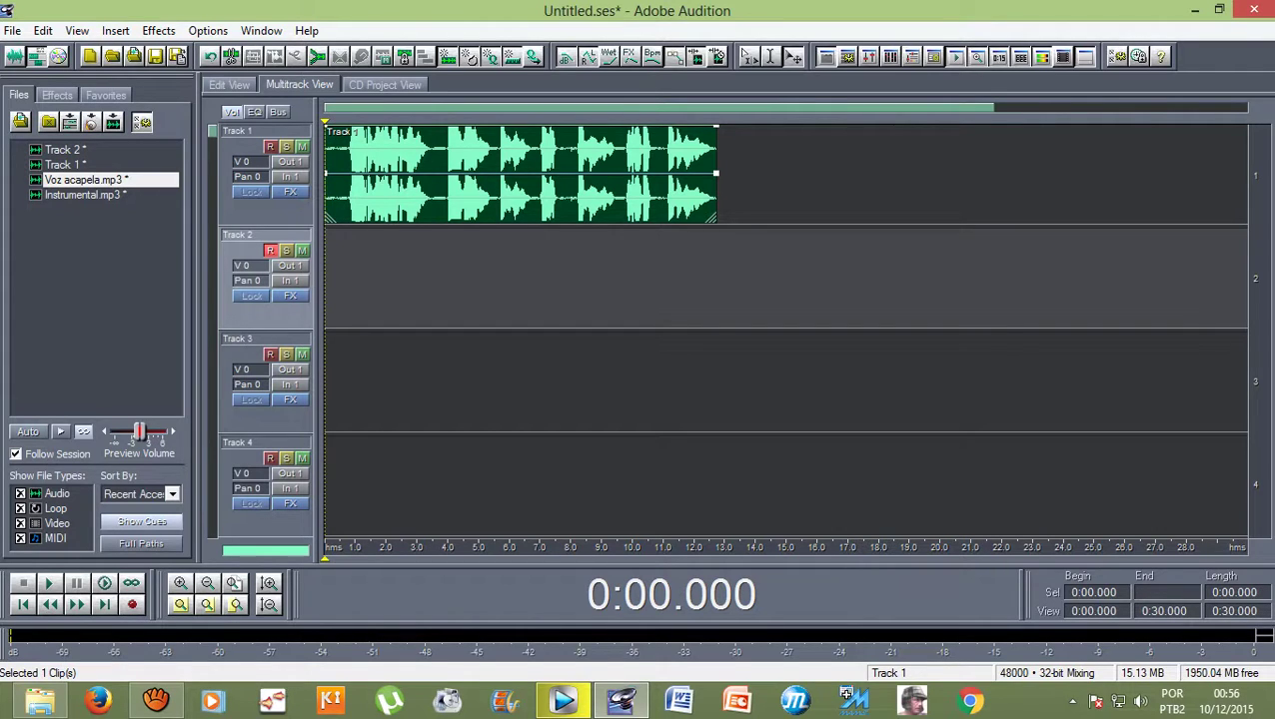
Play back the Track 1 clip and trim its end back to about 7.0 s
key("space")
left_click_drag(325, 122, 554, 122)
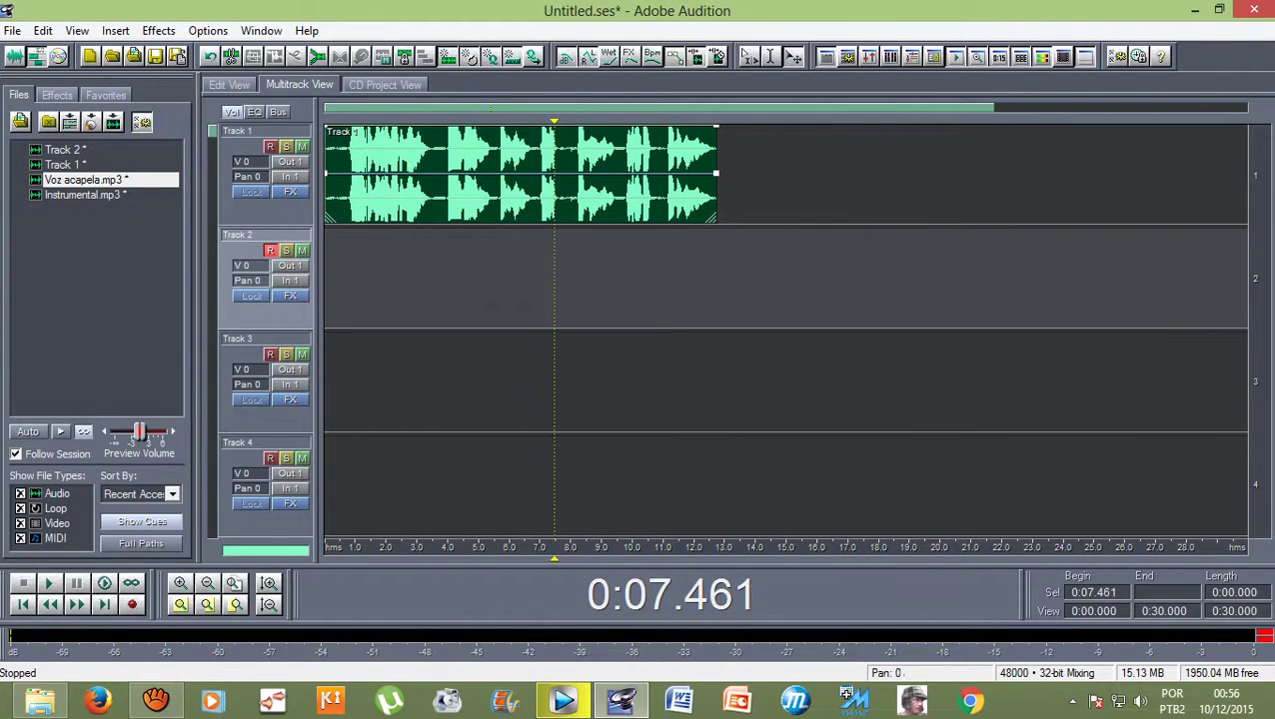
left_click_drag(555, 122, 529, 122)
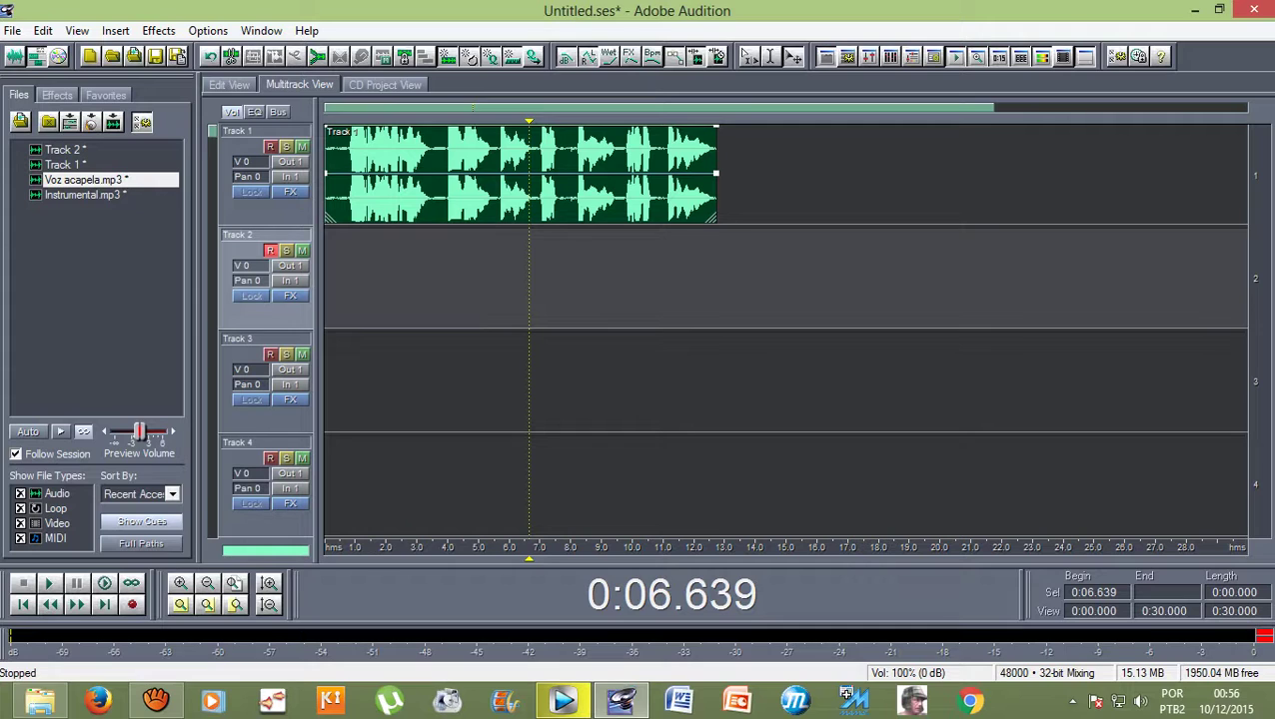
left_click_drag(529, 122, 489, 122)
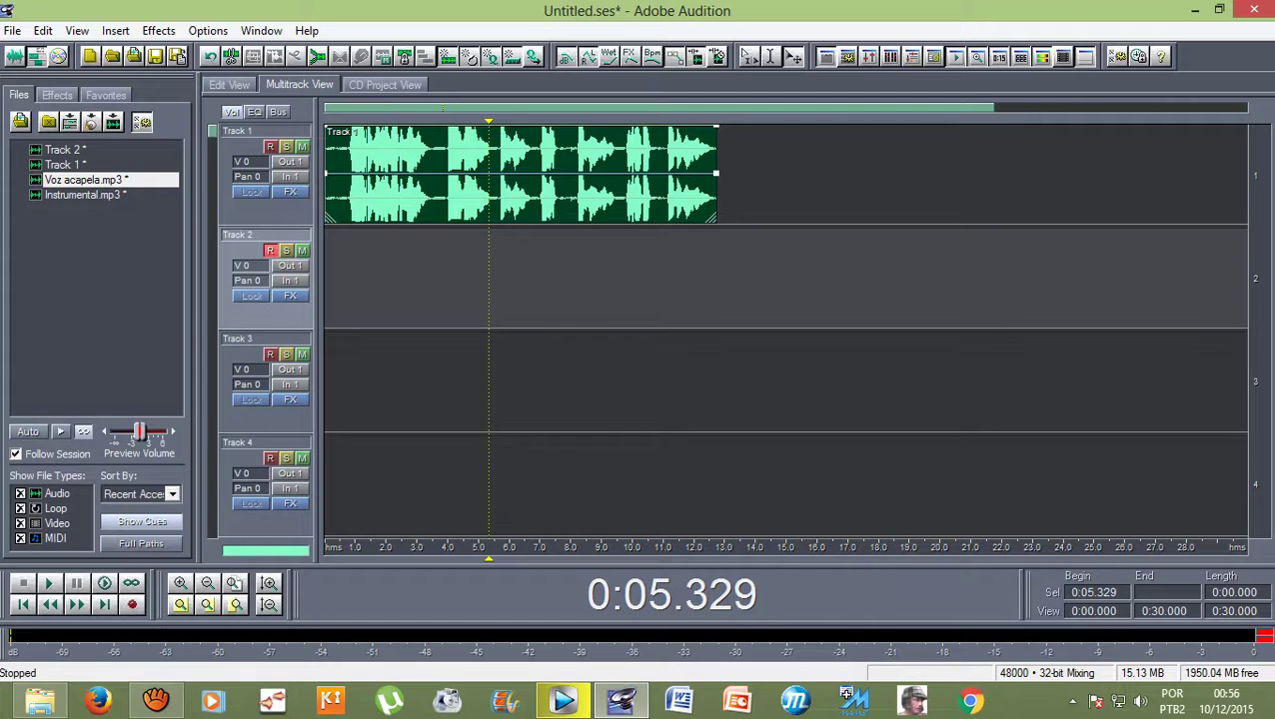
left_click_drag(716, 173, 539, 173)
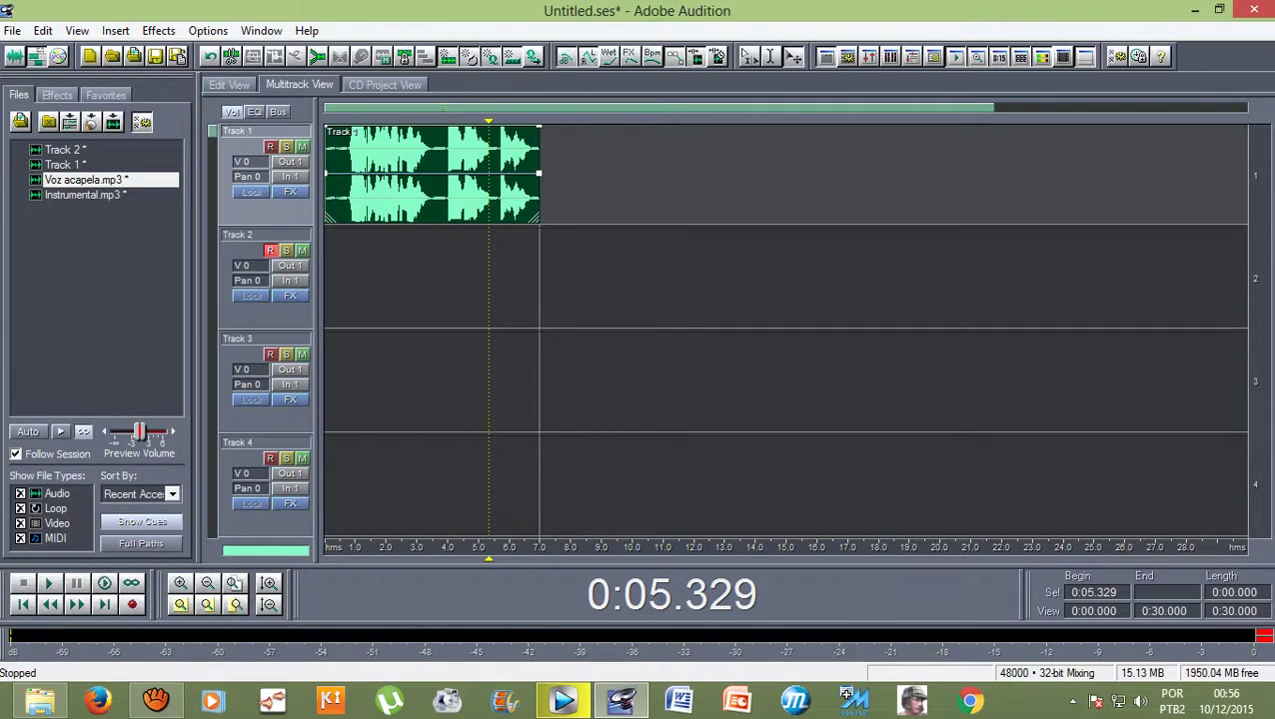
Record a new take on Track 2 starting from about 3.17 s
left_click_drag(488, 122, 435, 122)
left_click_drag(434, 557, 422, 558)
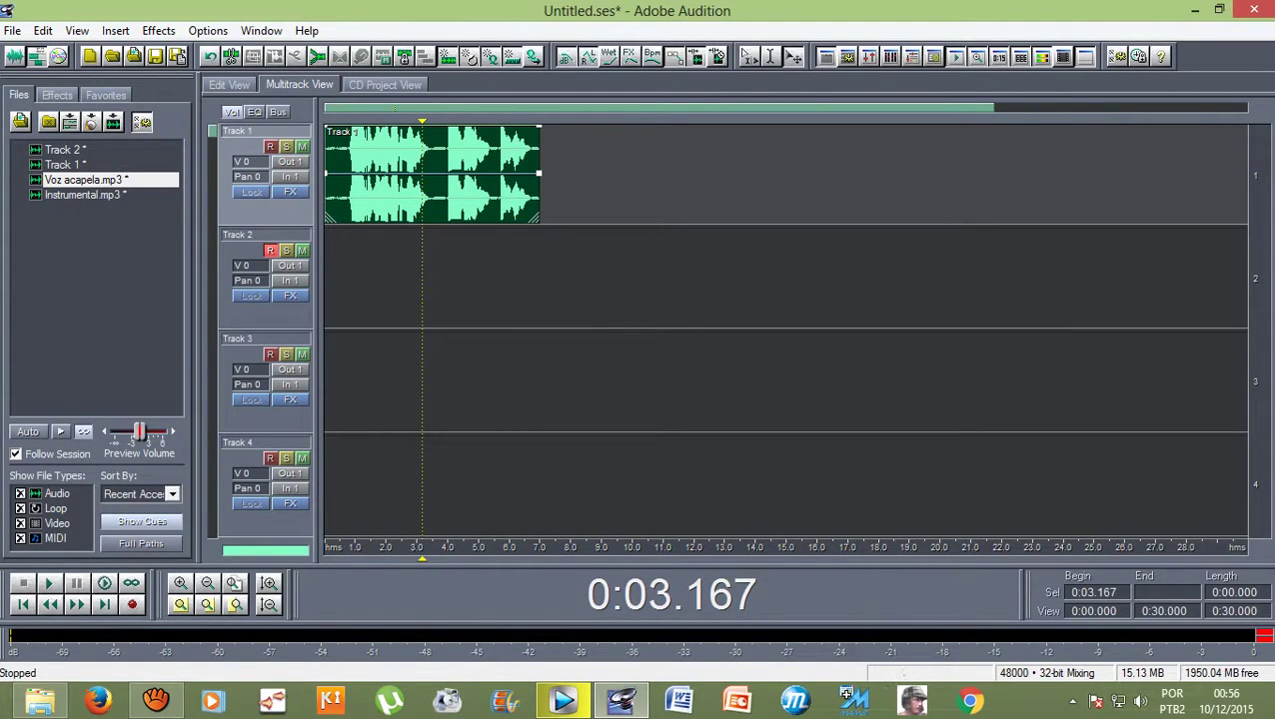
left_click(132, 605)
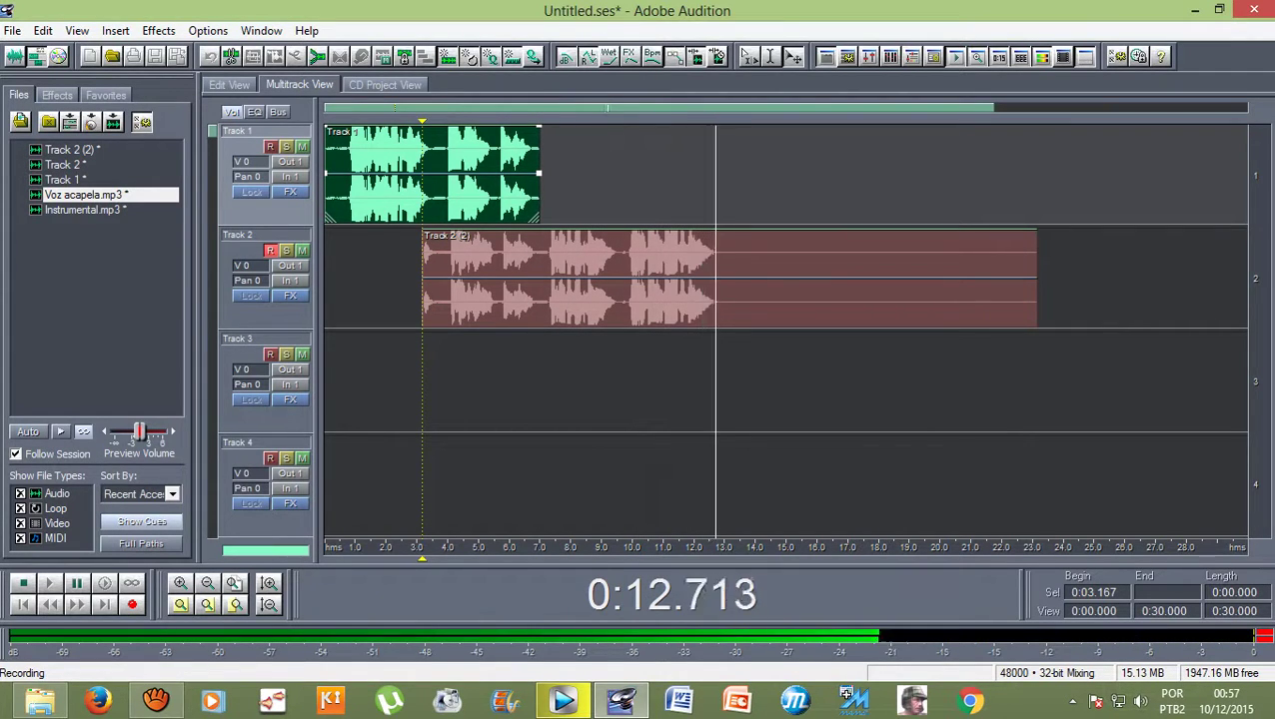
key("space")
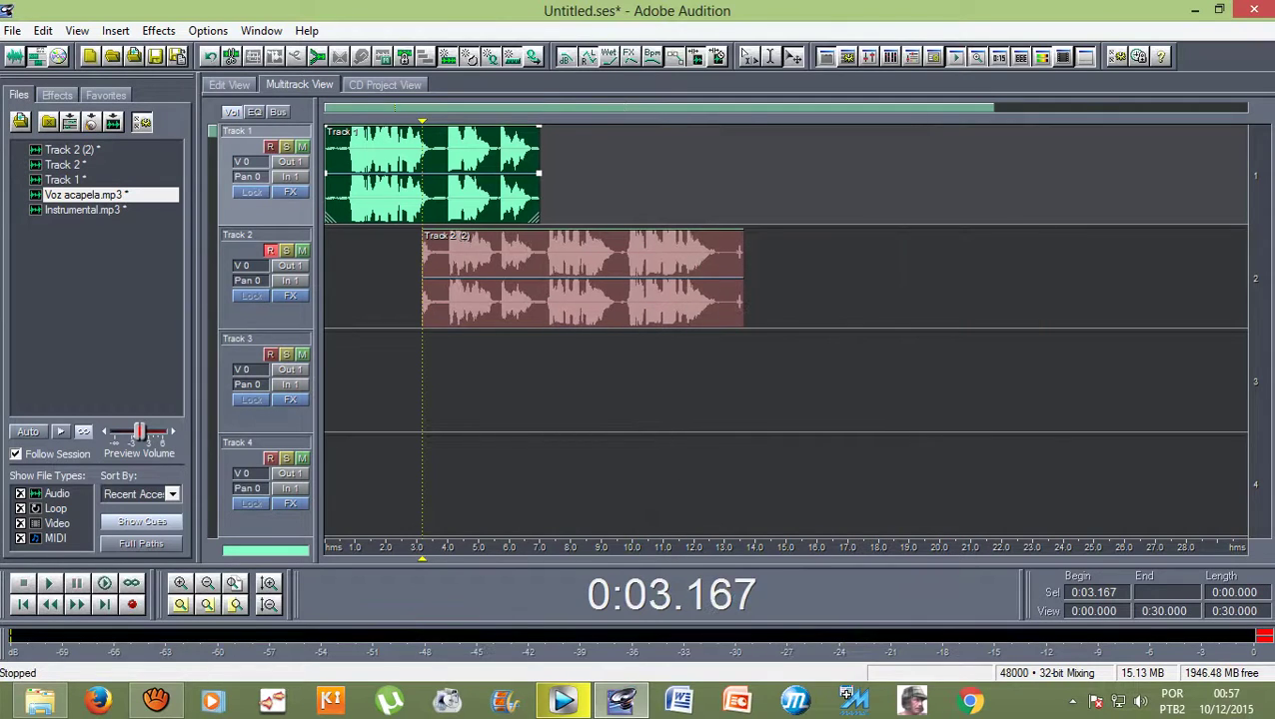
Listen to the new Track 2 take and trim its start to about 7.1 s
key("space")
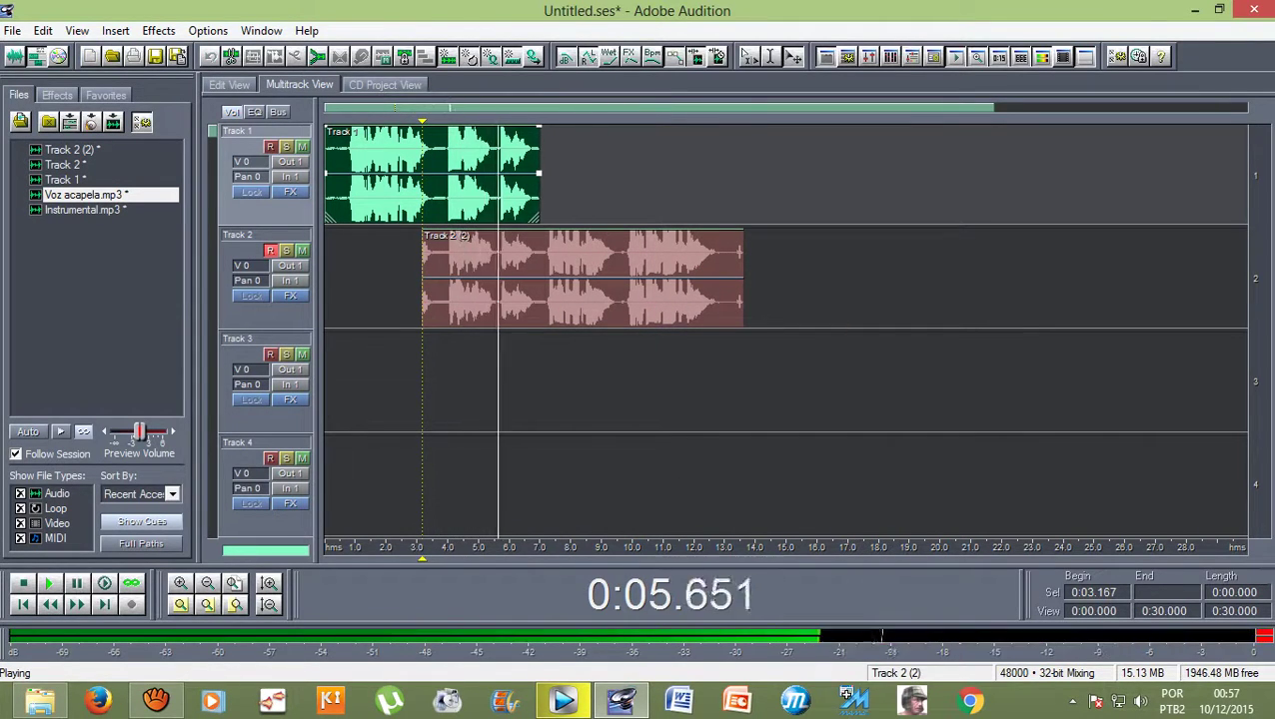
left_click(582, 275)
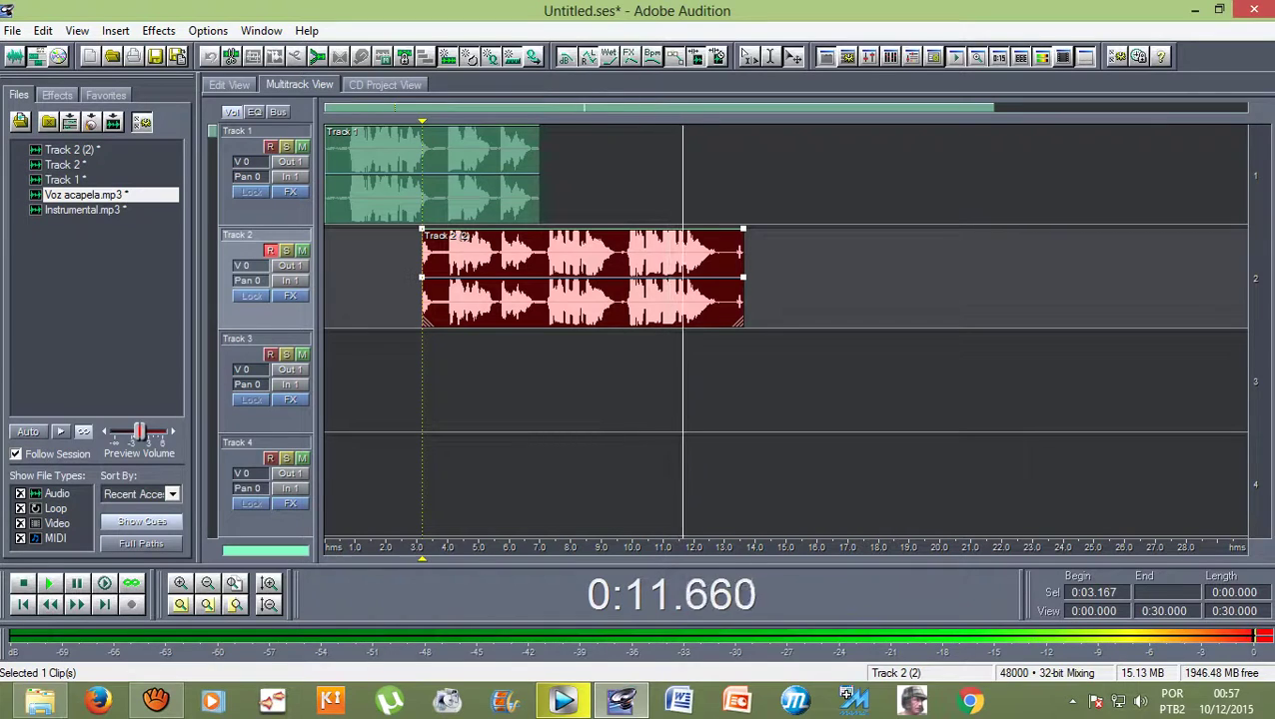
key("space")
left_click_drag(422, 279, 544, 279)
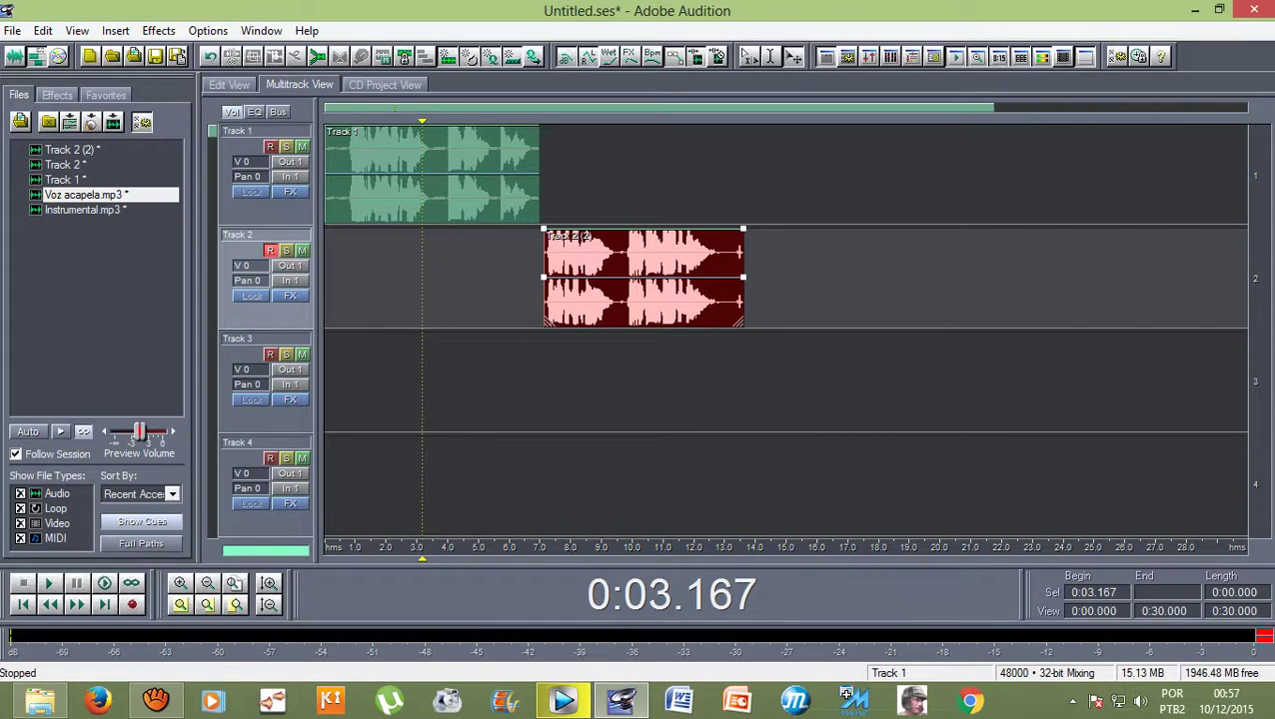
Place the cursor at 6.0 s and extend the end of the Track 1 clip to about 13.2 s
mouse_move(421, 121)
left_mouse_down()
mouse_move(525, 121)
mouse_move(511, 121)
left_mouse_up()
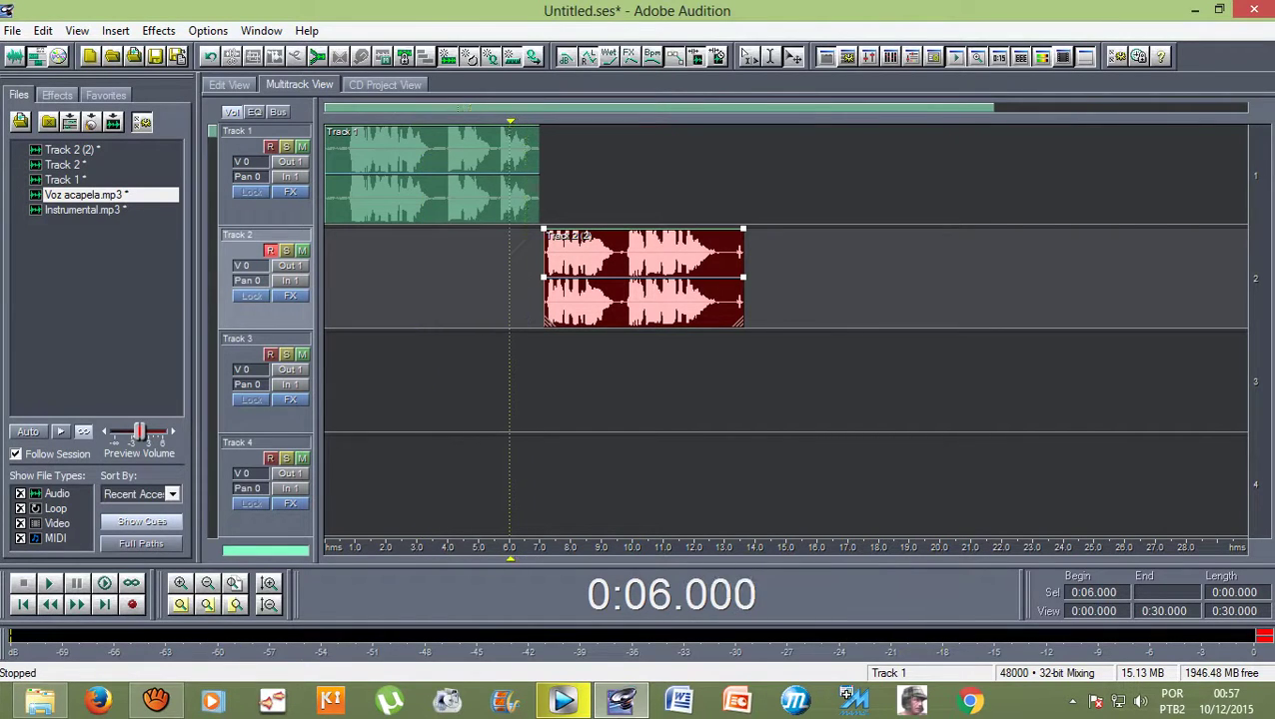
left_click(490, 178)
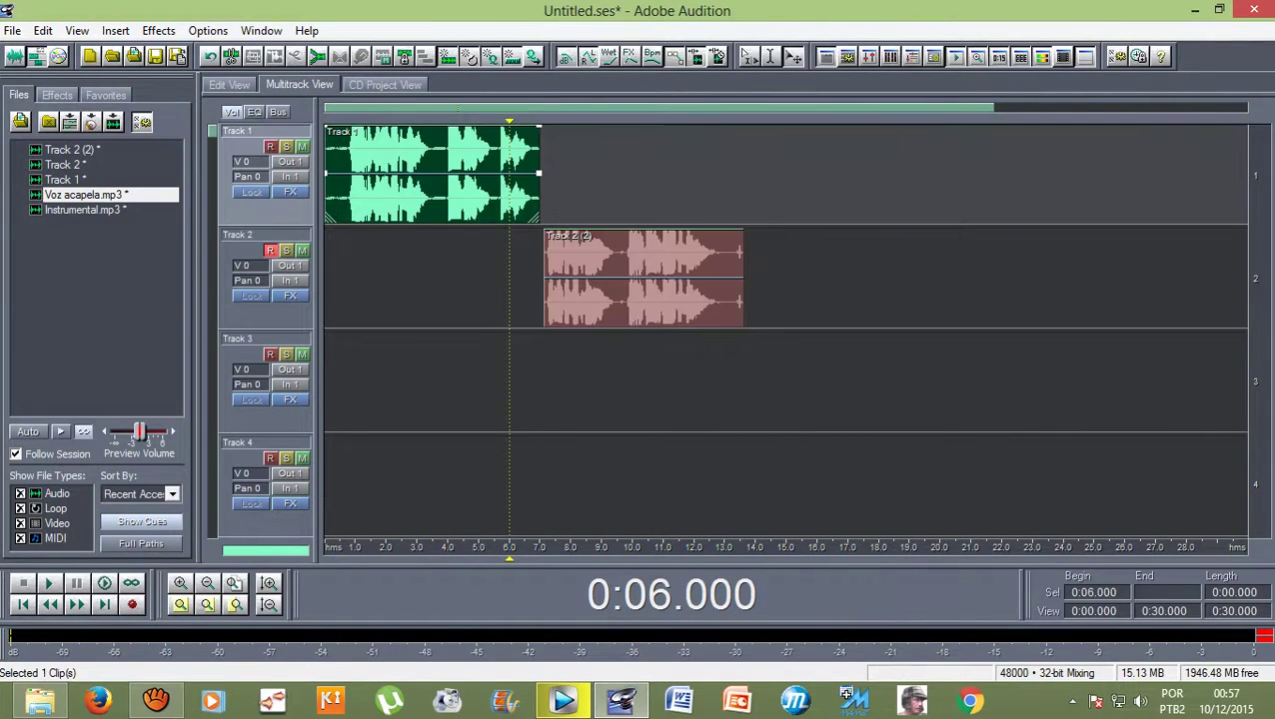
left_click_drag(537, 215, 731, 216)
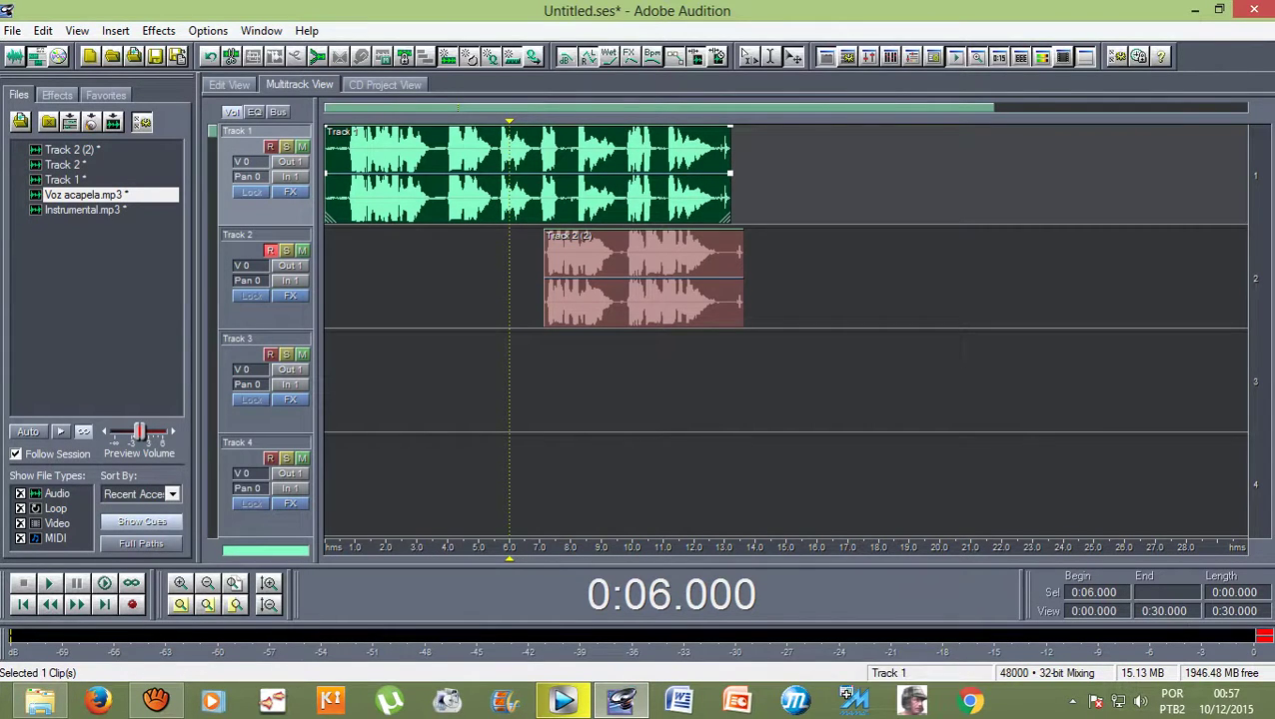
Mute Track 2 and listen to Track 1 alone from 6.0 s
left_click(301, 251)
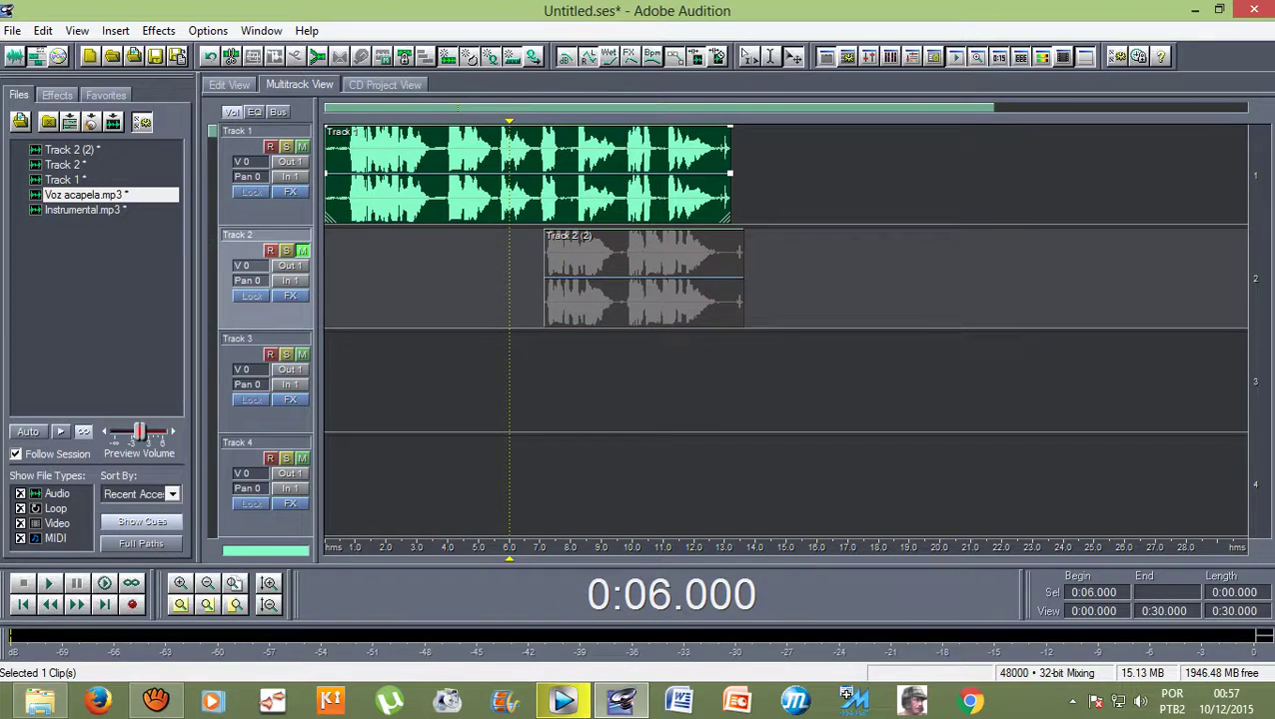
key("space")
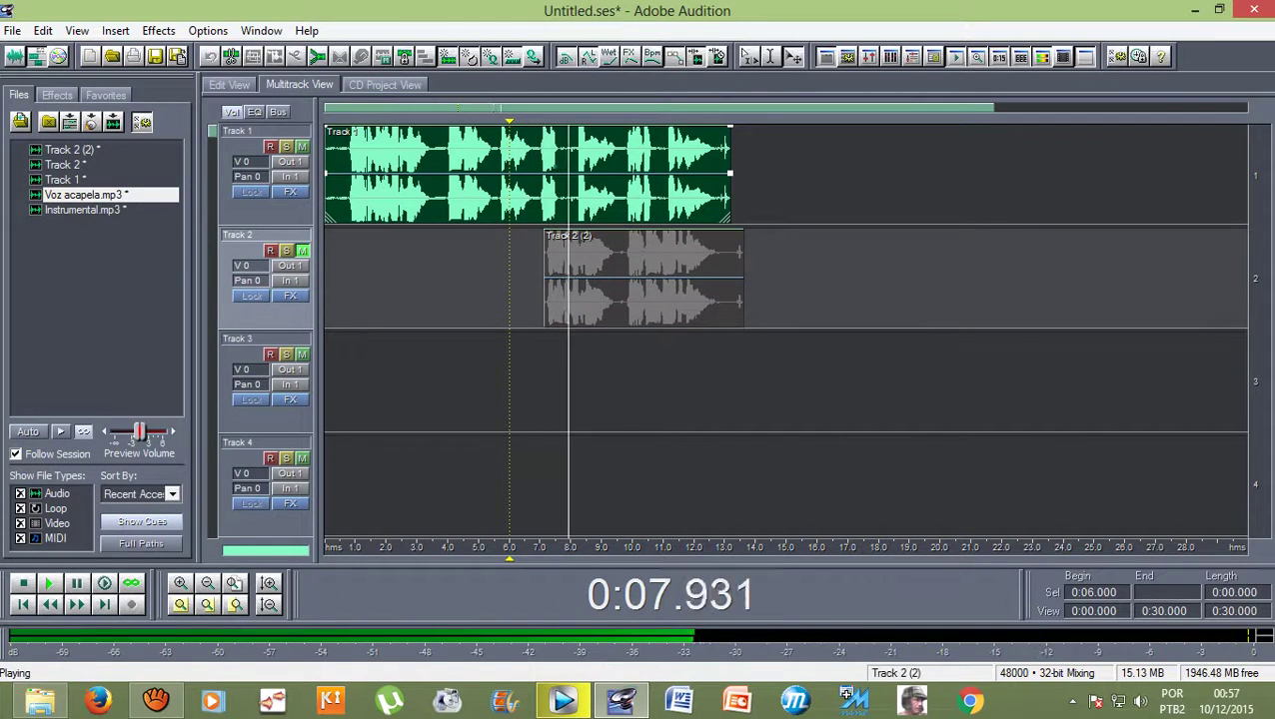
key("space")
Silence the 7.0 to 9.5 s range of the Track 1 clip in Edit View, and return to Multitrack View
scroll(584, 130, "up", 4)
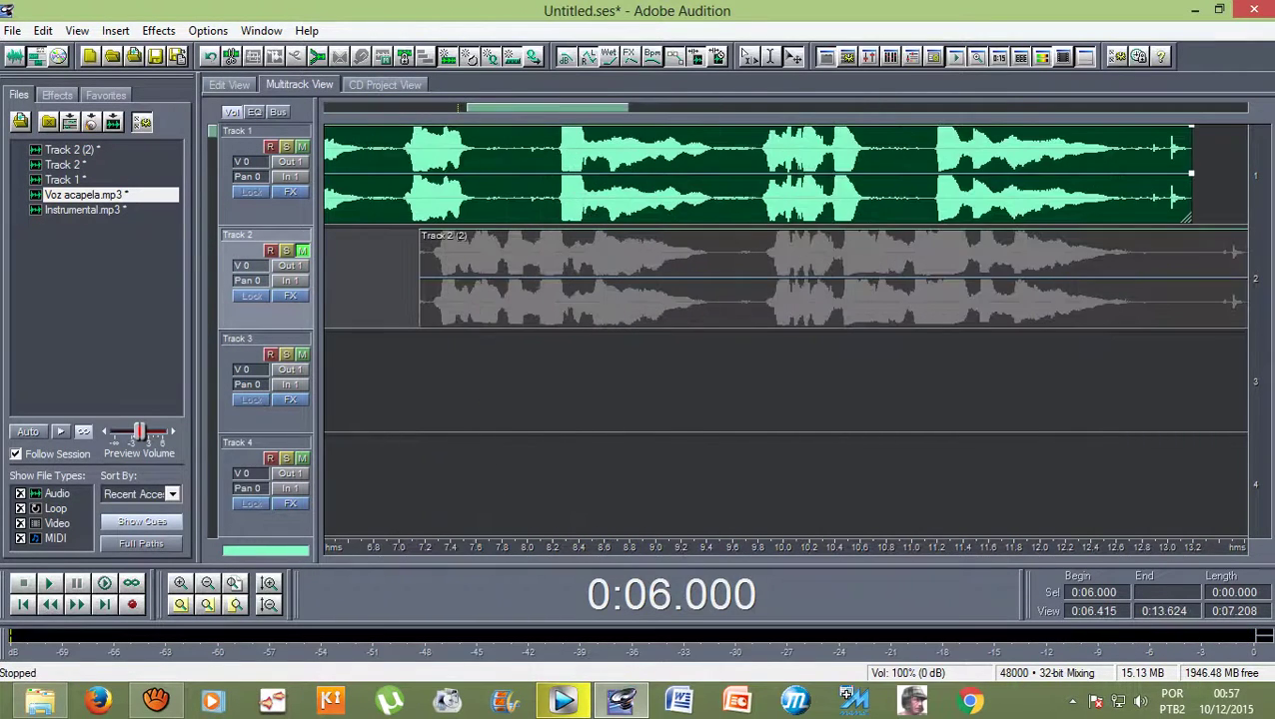
key("minus")
key("minus")
left_click(500, 237)
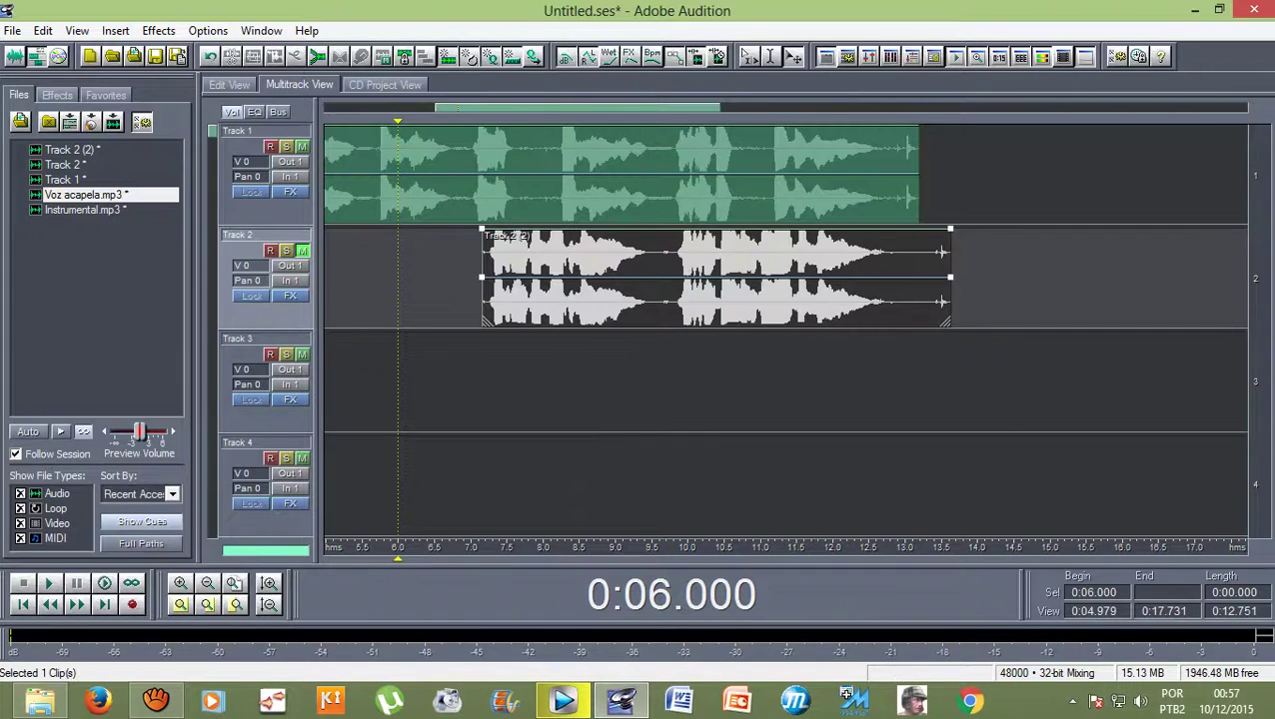
double_click(495, 145)
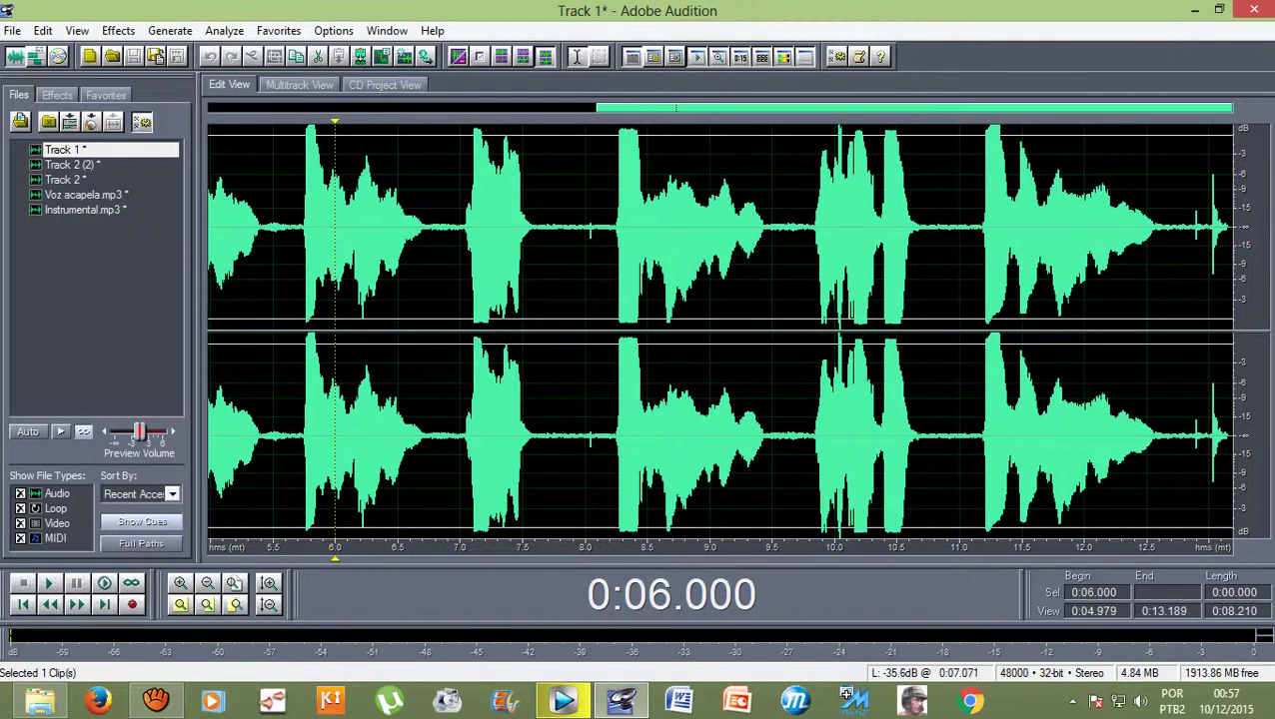
left_click_drag(470, 230, 771, 230)
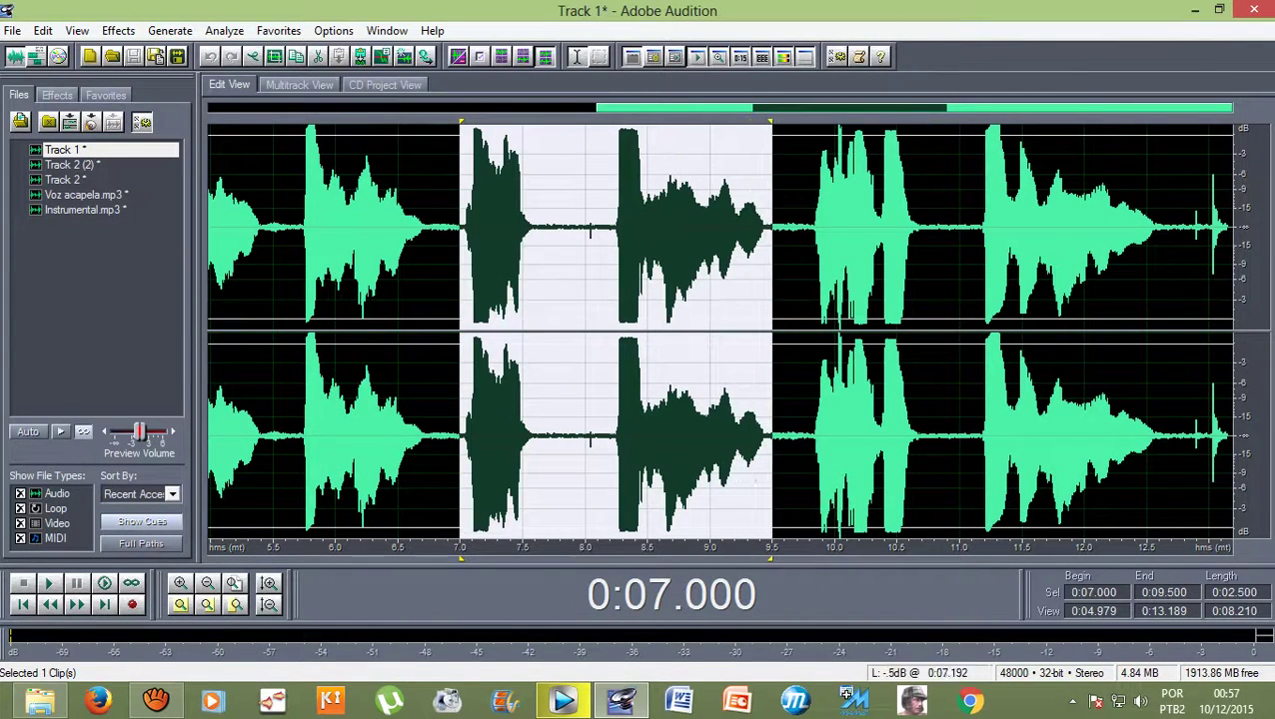
left_click(300, 85)
double_click(561, 170)
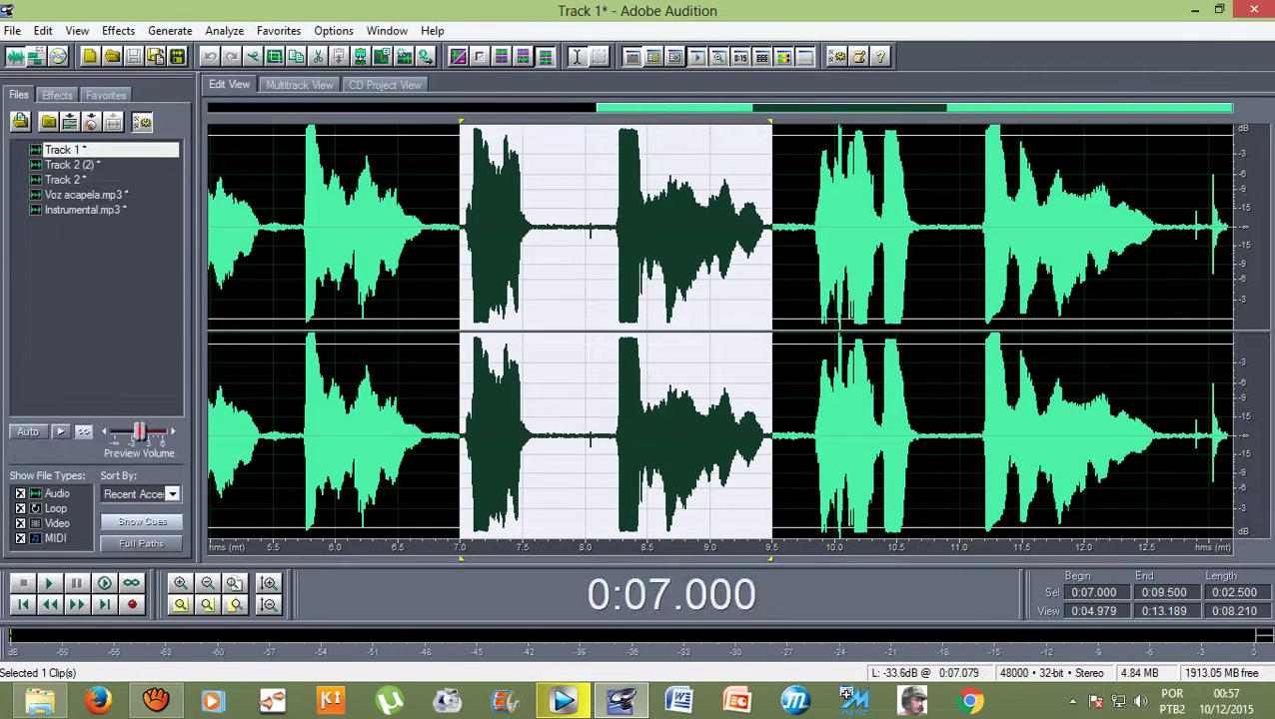
left_click(118, 30)
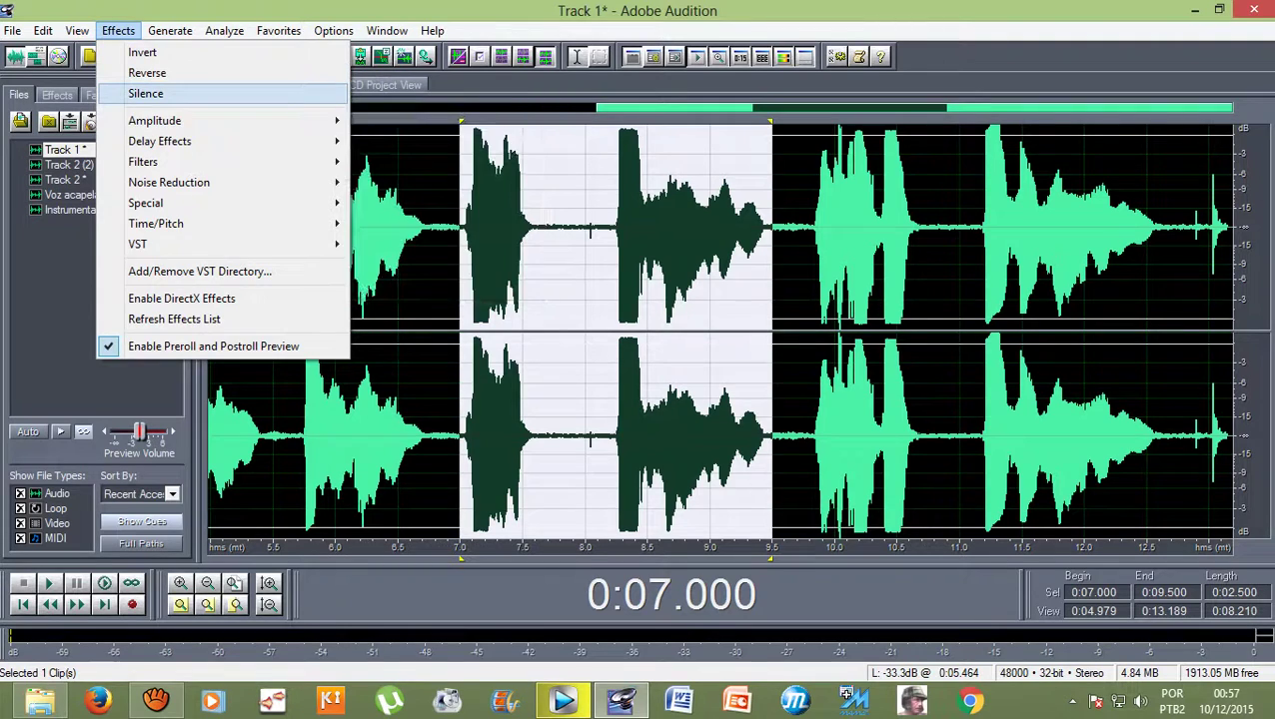
left_click(145, 93)
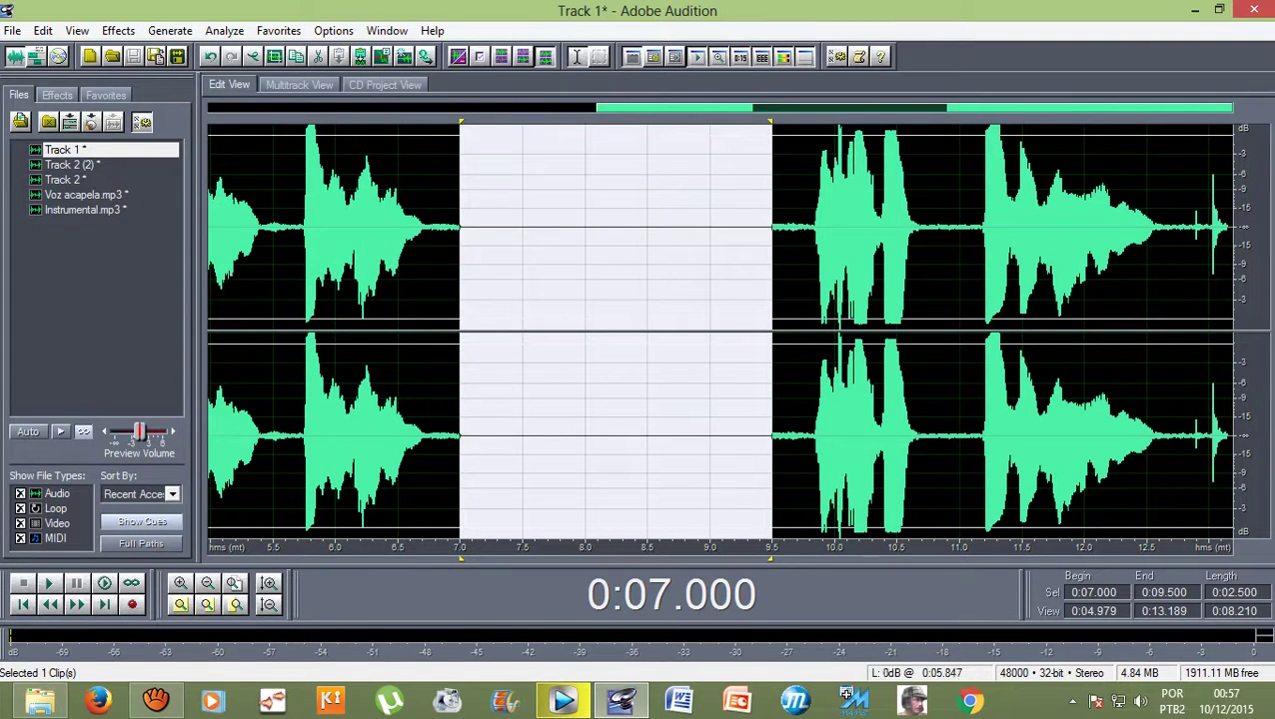
left_click(299, 225)
left_click(299, 85)
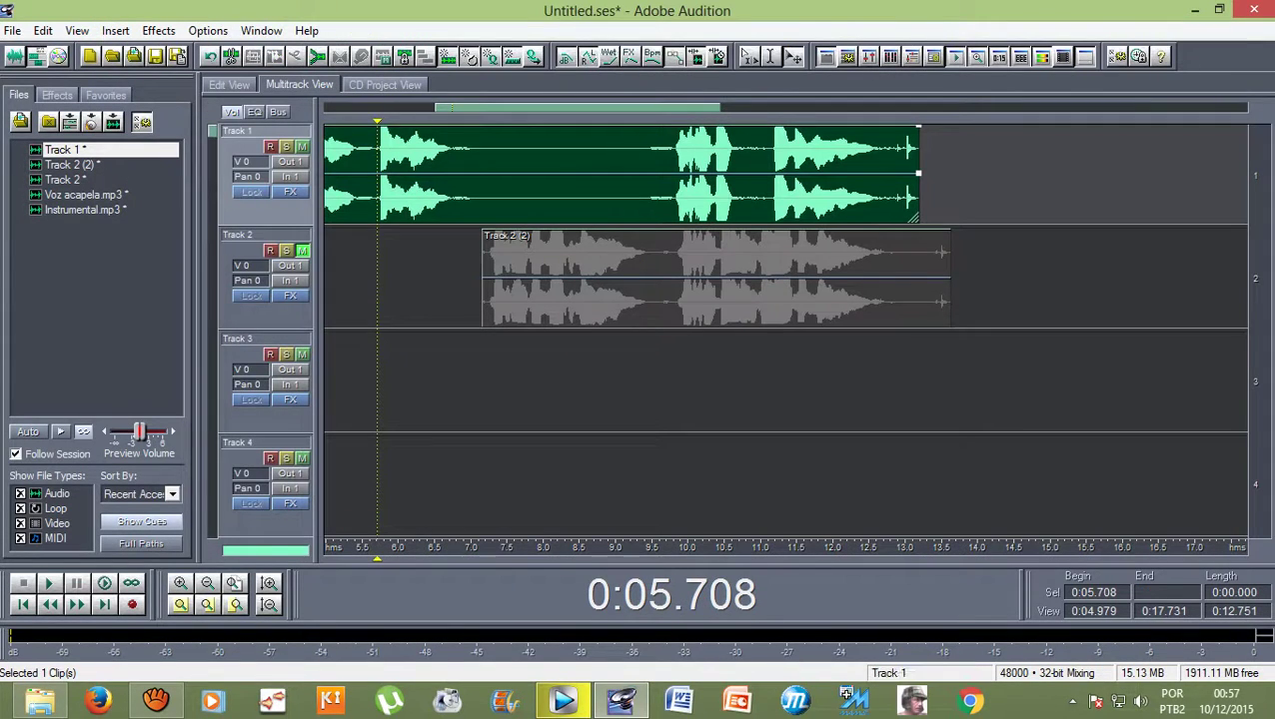
Unmute Track 2 and play both tracks together from about 5.7 s
left_click(302, 250)
key("space")
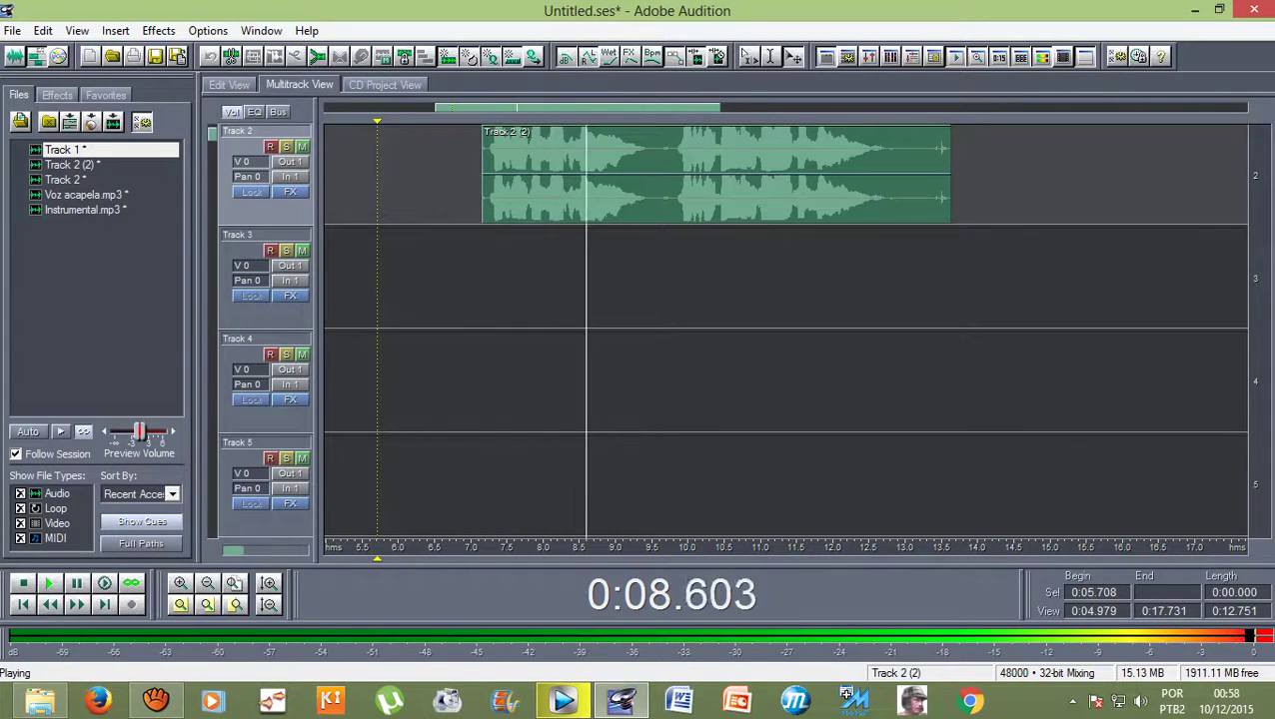
key("space")
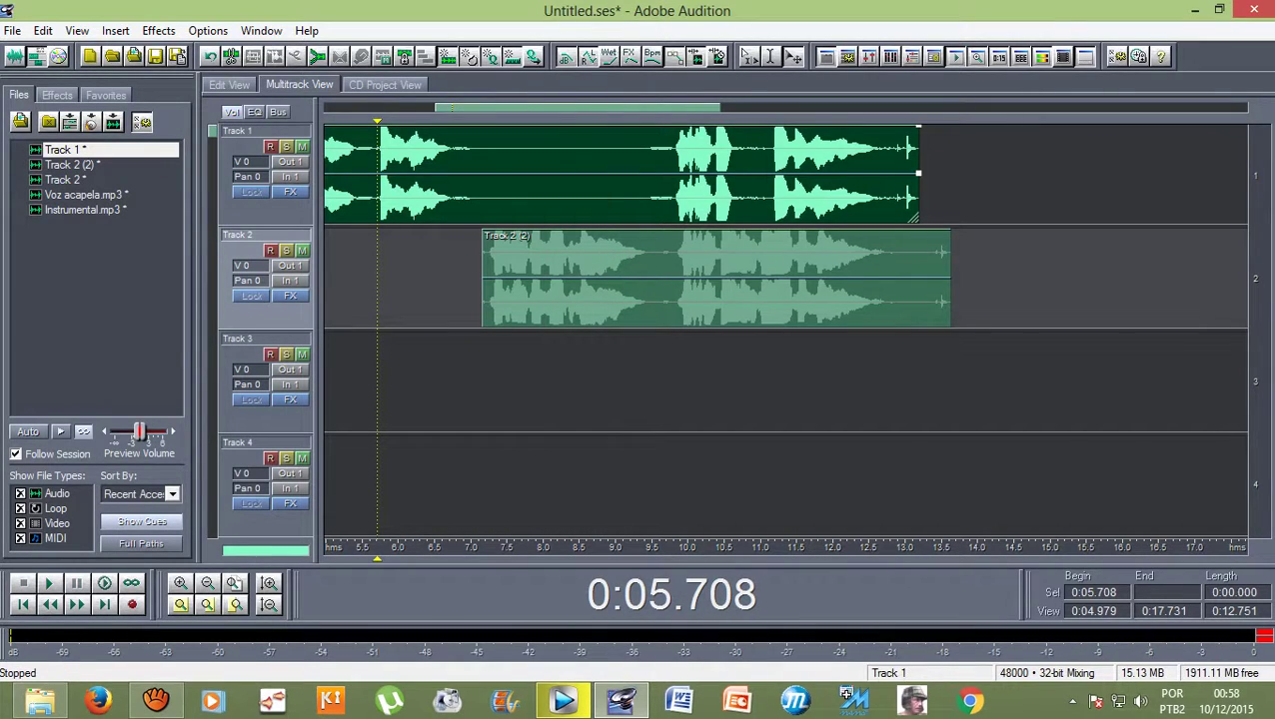
Undo the silence on the Track 1 clip in Edit View and return to Multitrack View
double_click(472, 185)
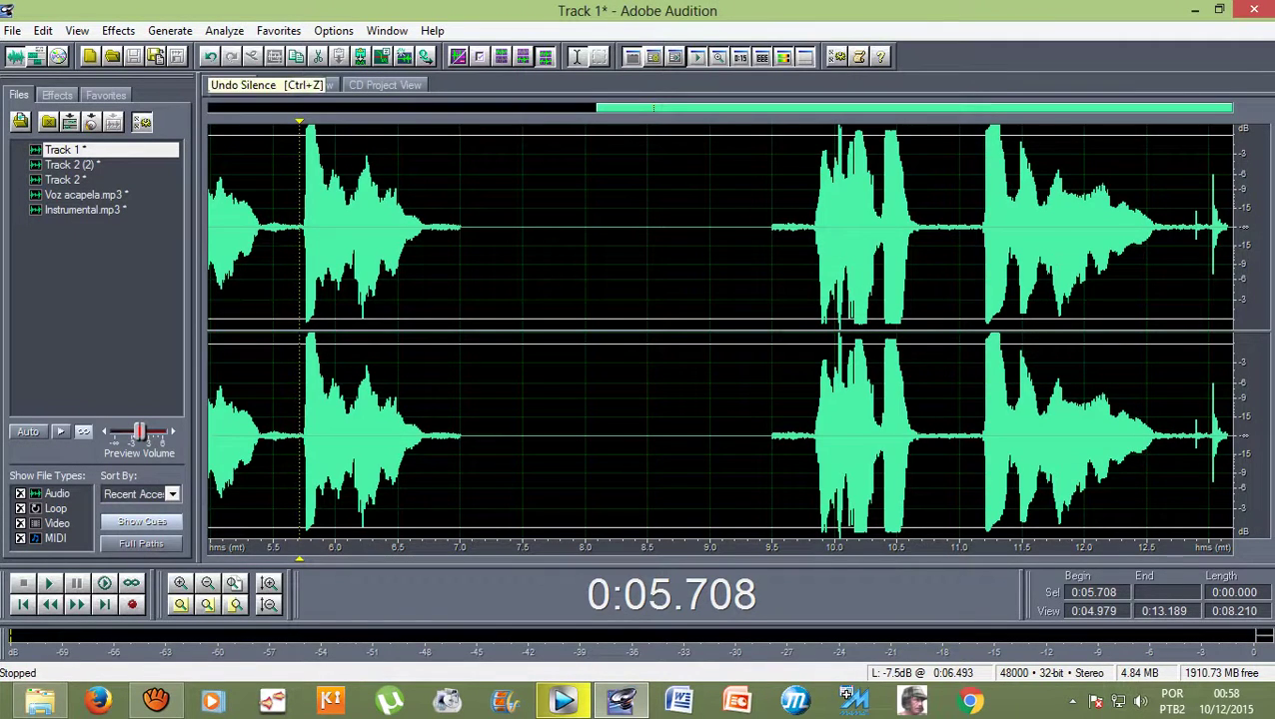
left_click(210, 57)
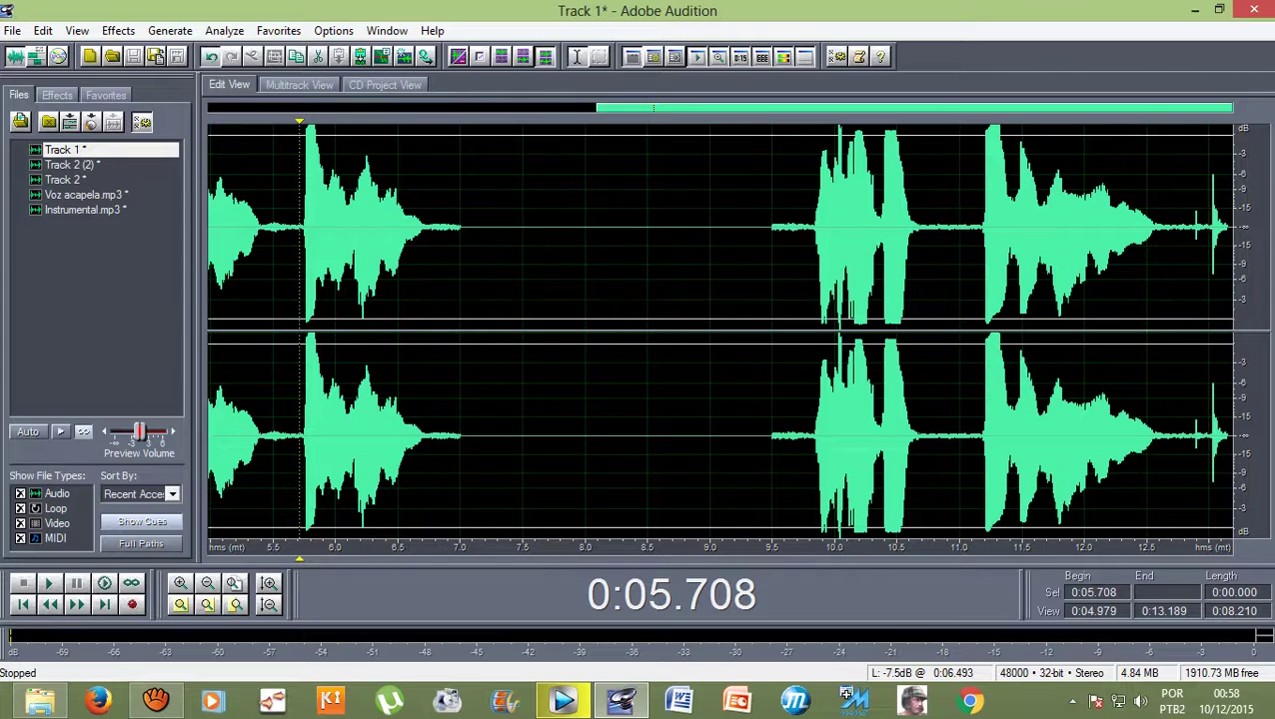
left_click(409, 215)
left_click(298, 85)
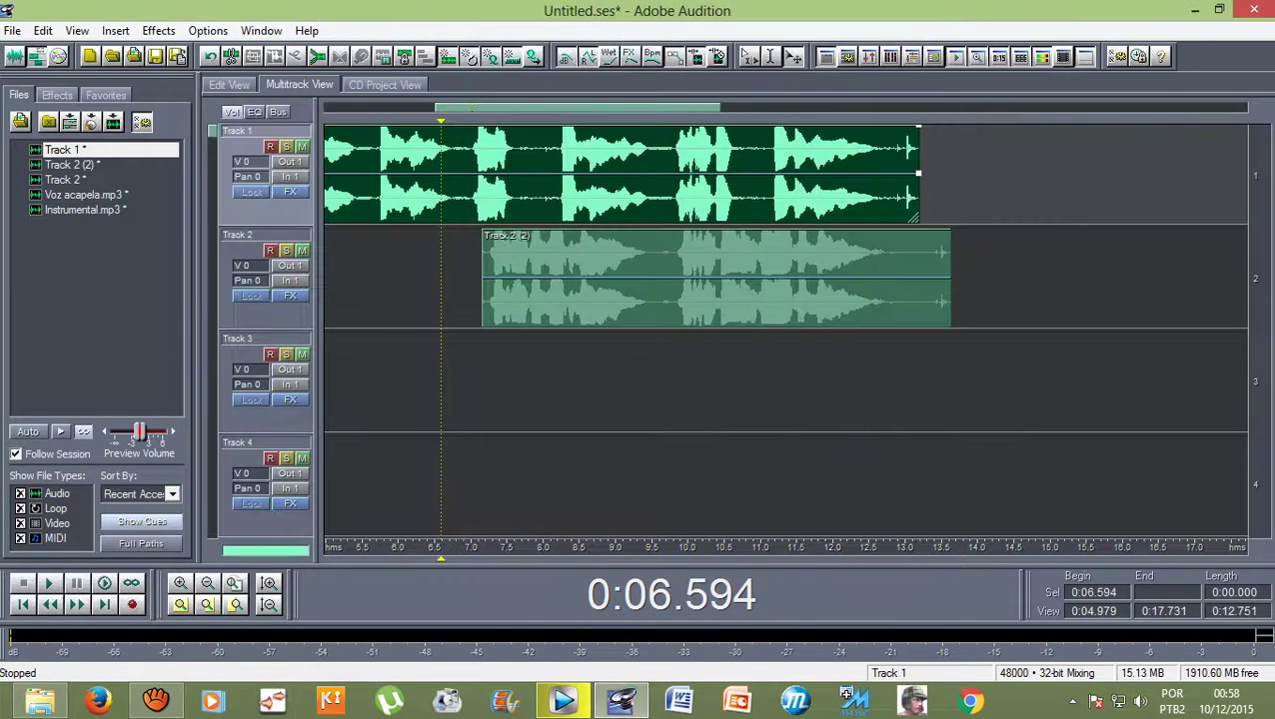
scroll(470, 180, "up", 10)
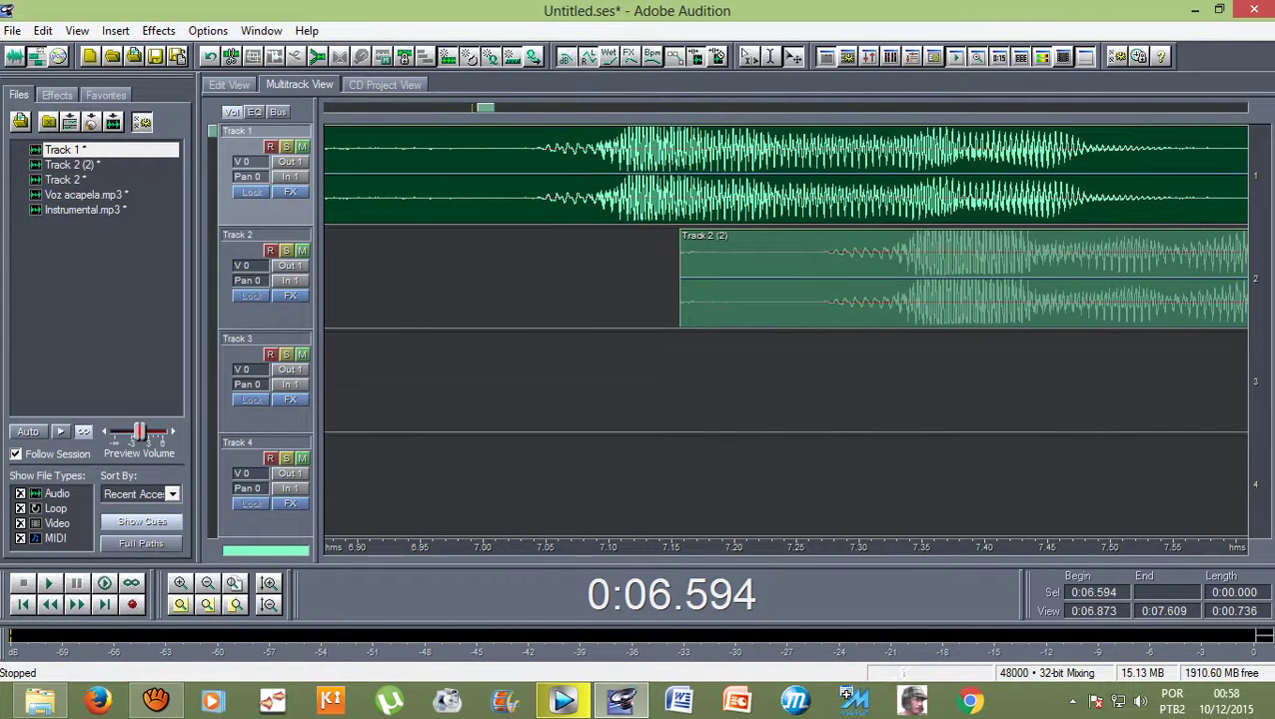
Move the Track 2 clip earlier so that its waveform lines up with the matching passage on Track 1
scroll(829, 190, "down", 12)
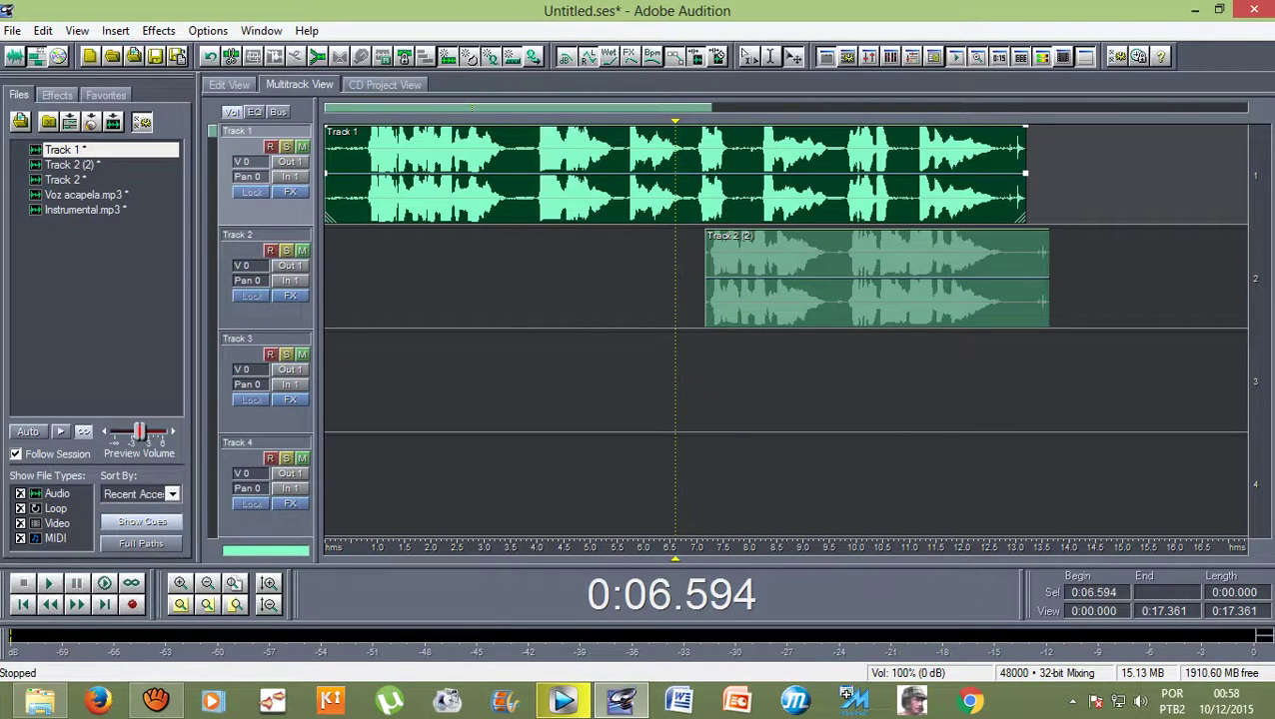
key("equal")
key("equal")
key("equal")
key("equal")
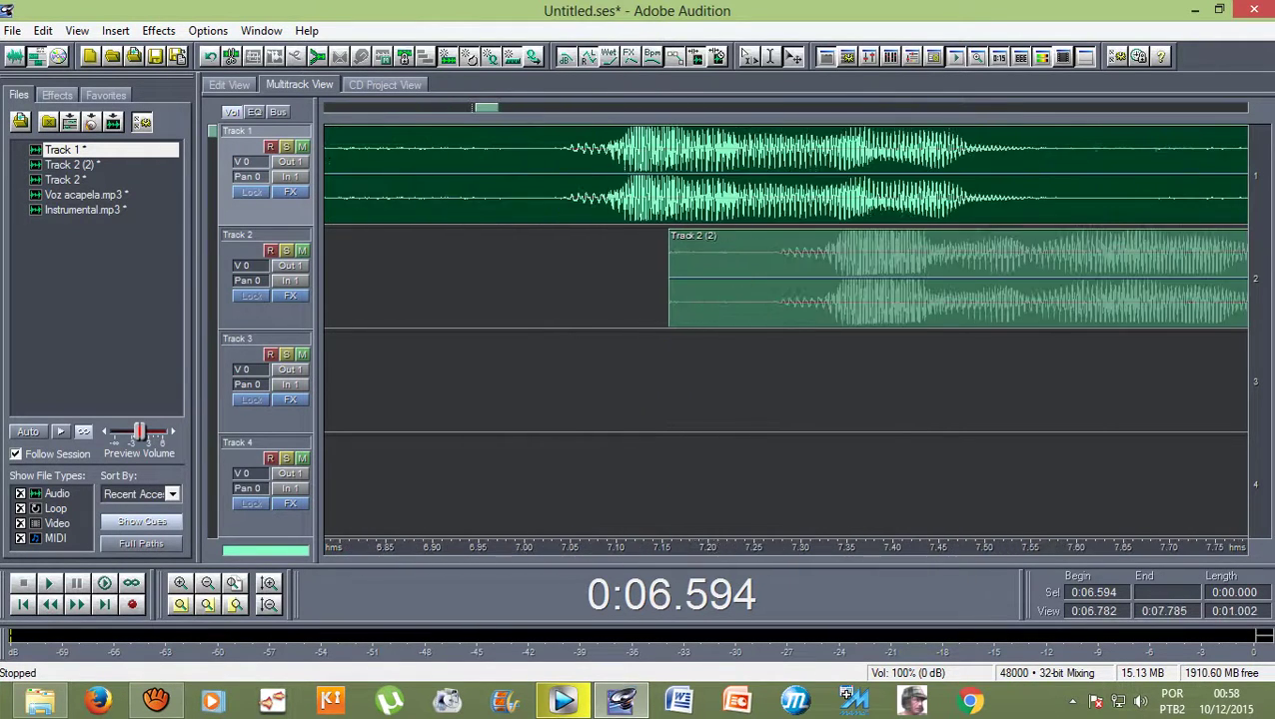
left_click_drag(931, 280, 396, 280)
key("equal")
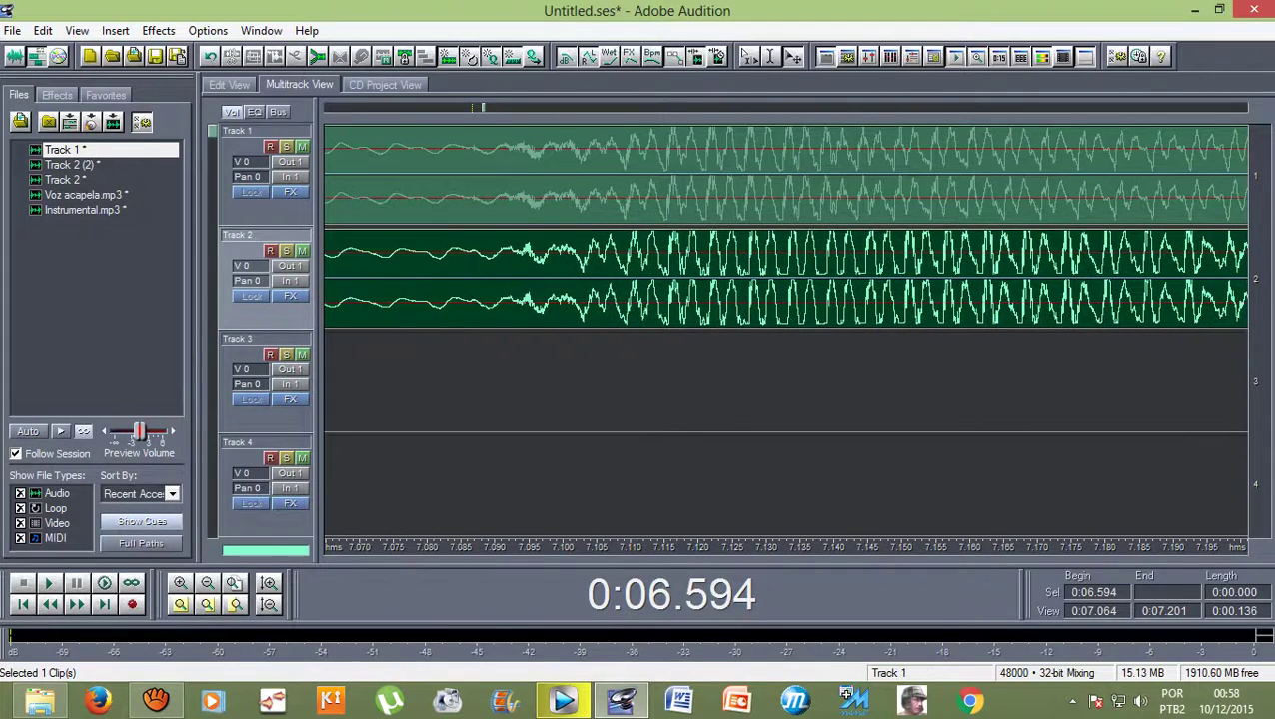
scroll(562, 190, "down", 6)
scroll(562, 240, "down", 13)
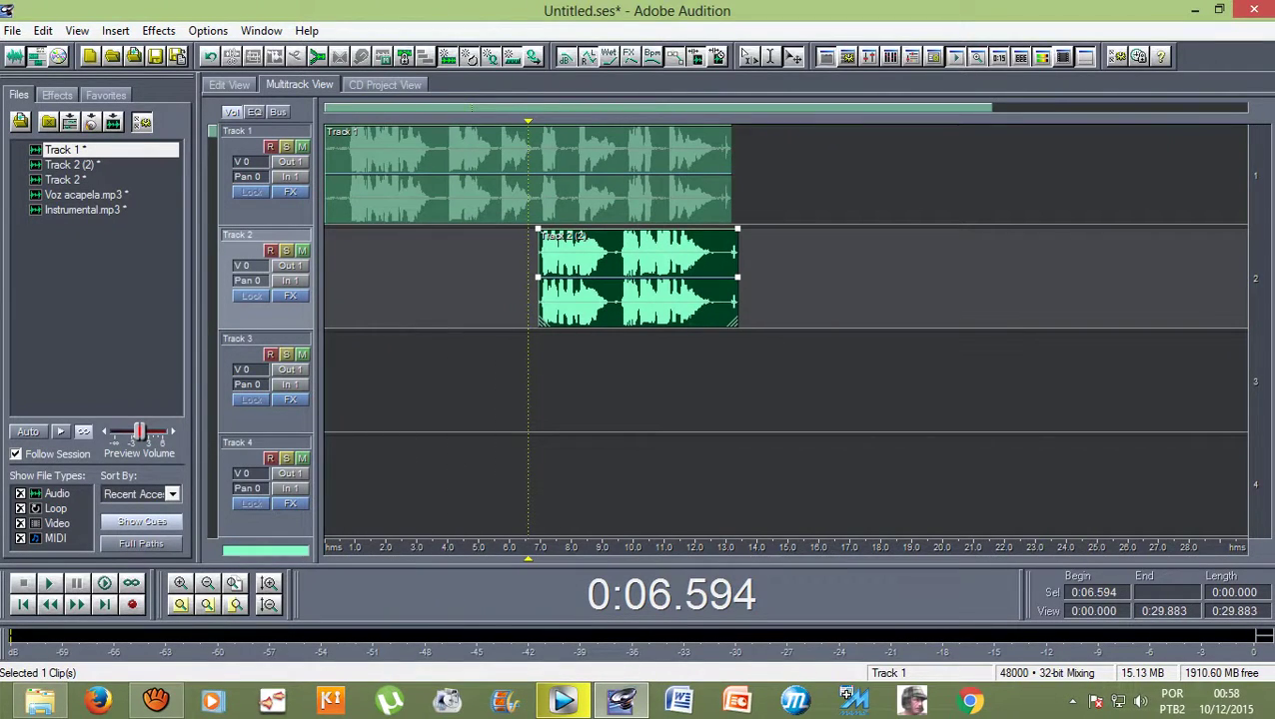
Silence the Track 1 clip from about 6.9 s to its end in Edit View, and return to Multitrack View
double_click(562, 187)
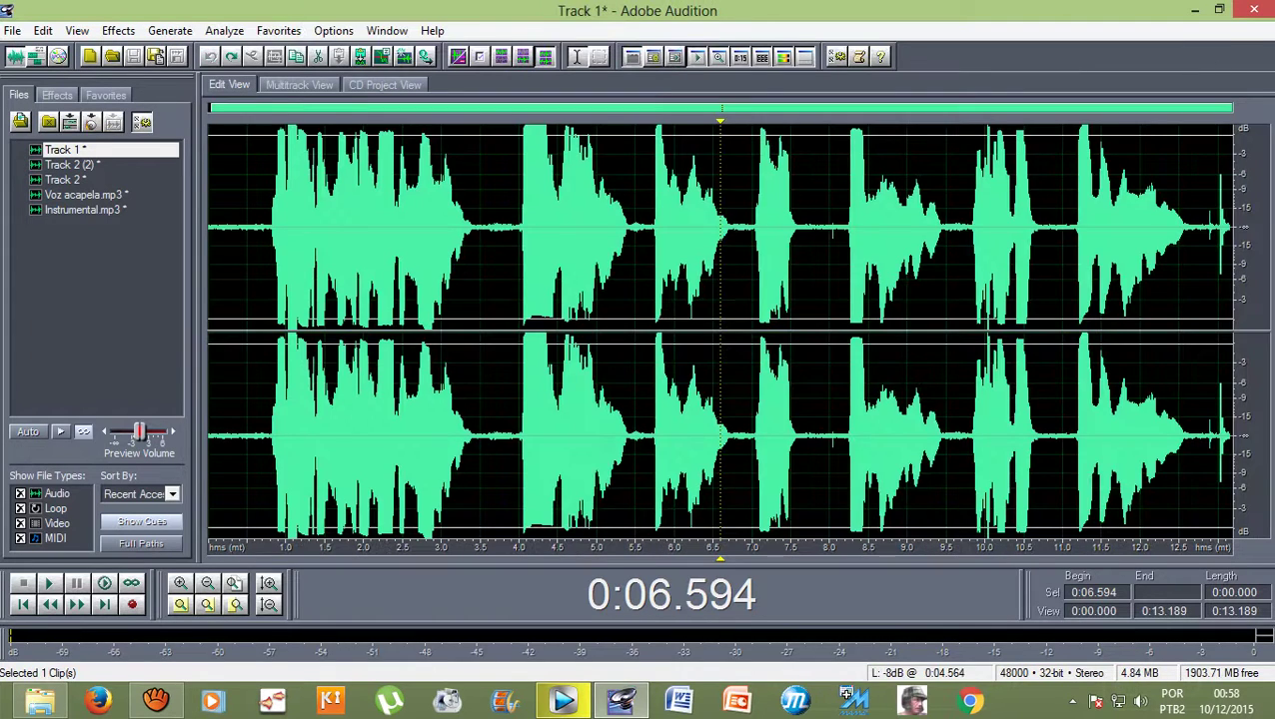
left_click_drag(746, 229, 1235, 230)
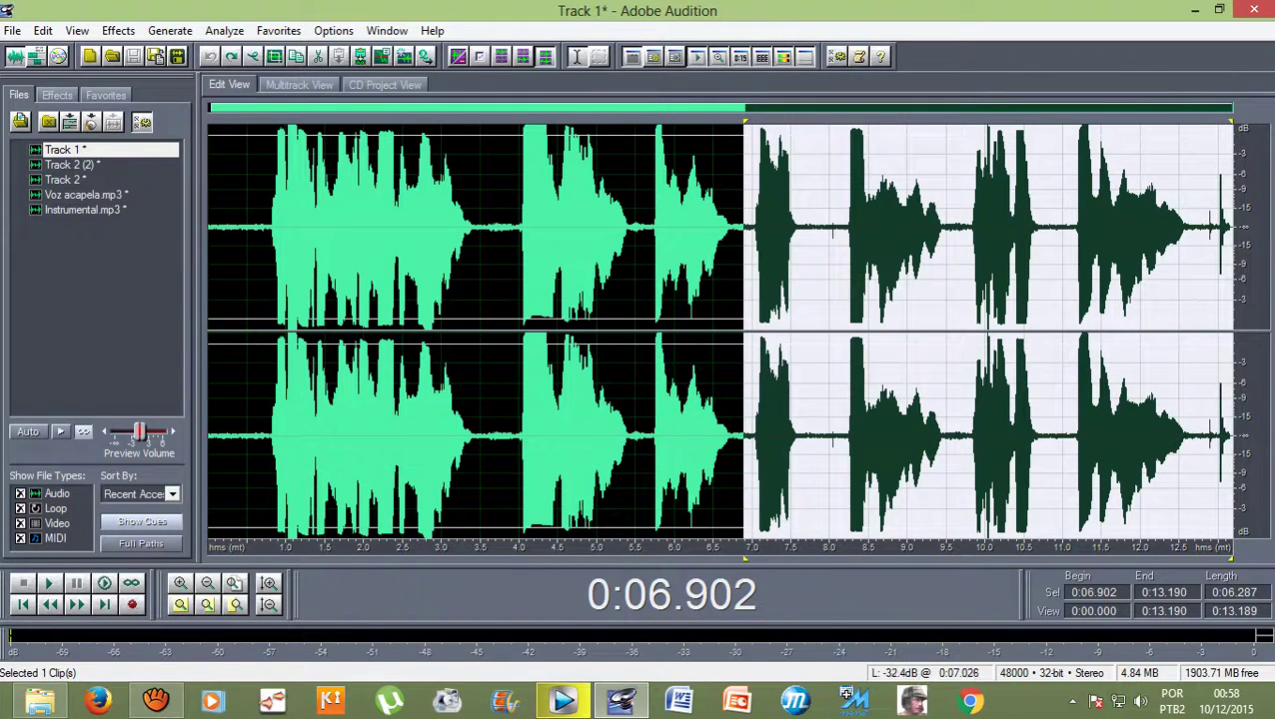
left_click(117, 30)
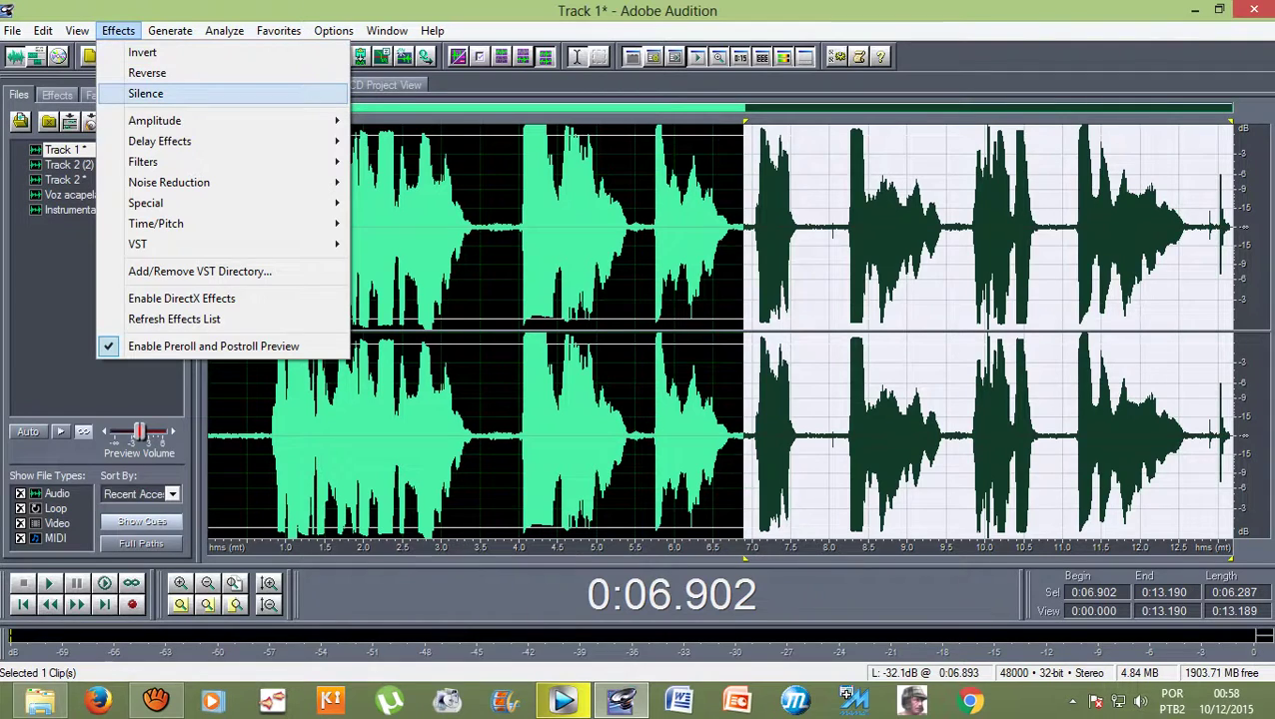
left_click(145, 93)
left_click(582, 230)
left_click(500, 229)
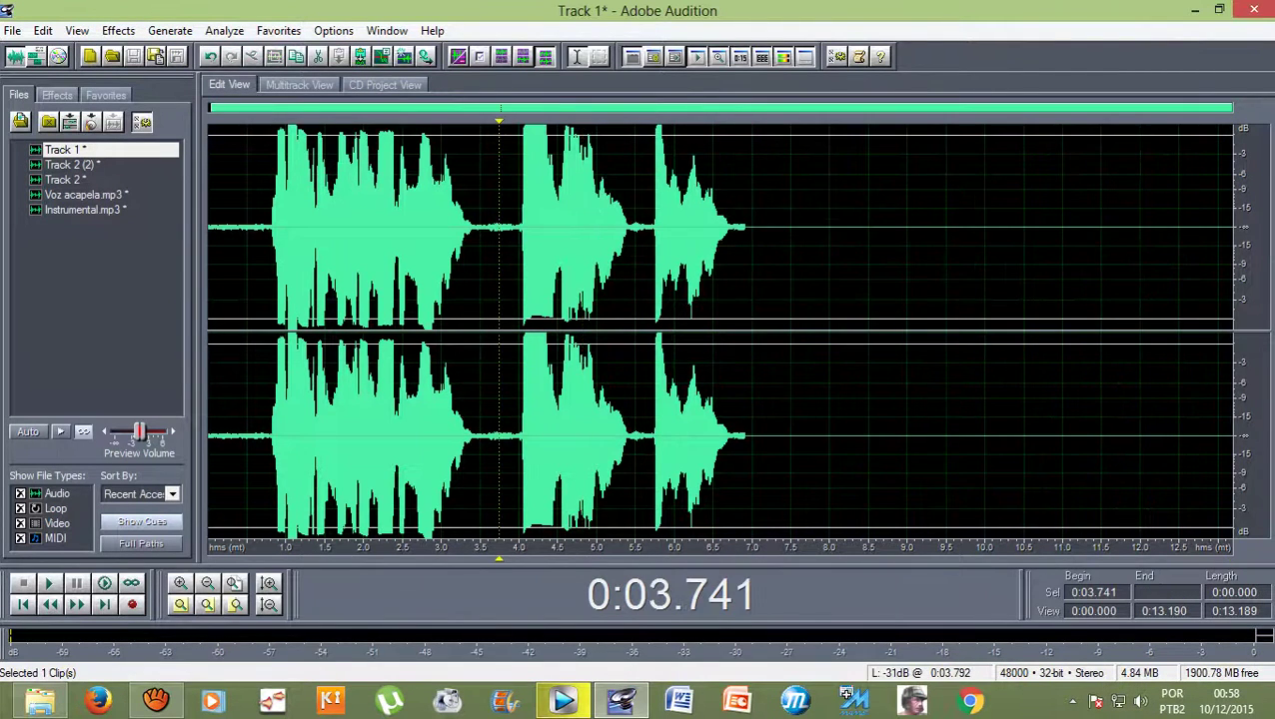
left_click(299, 84)
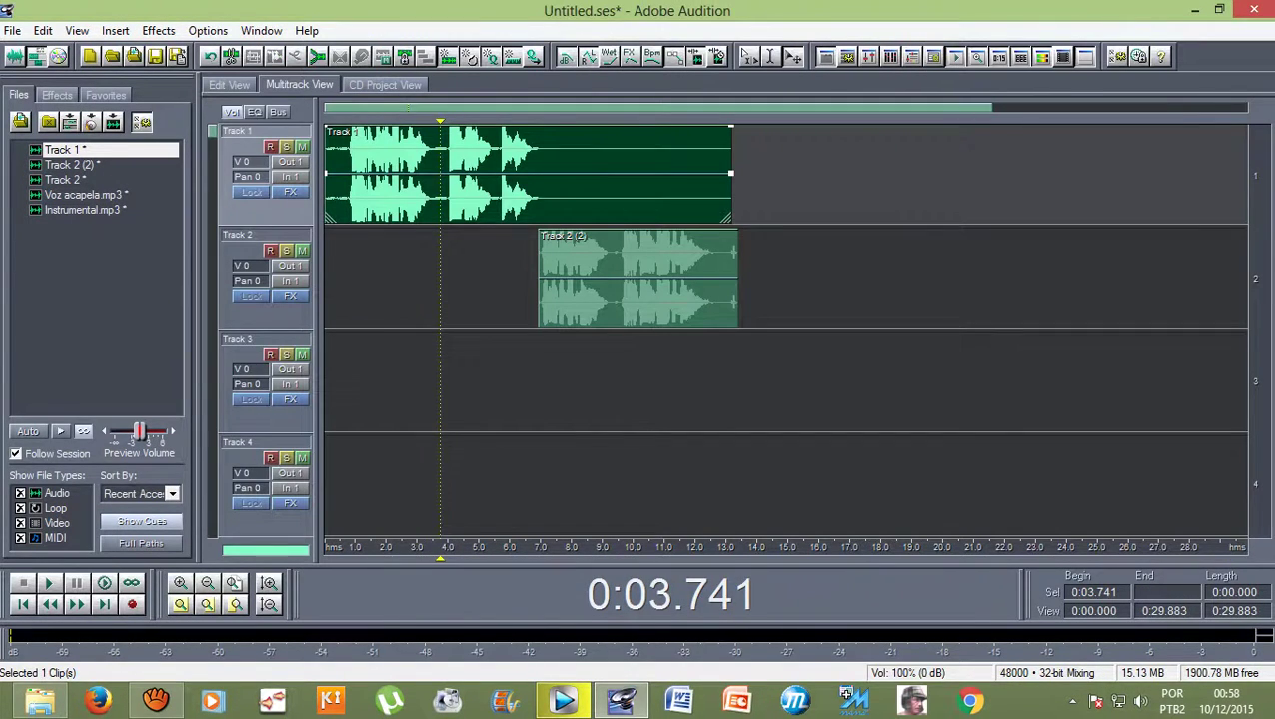
Play both tracks together from about 0.7 s
left_click_drag(440, 122, 347, 122)
key("space")
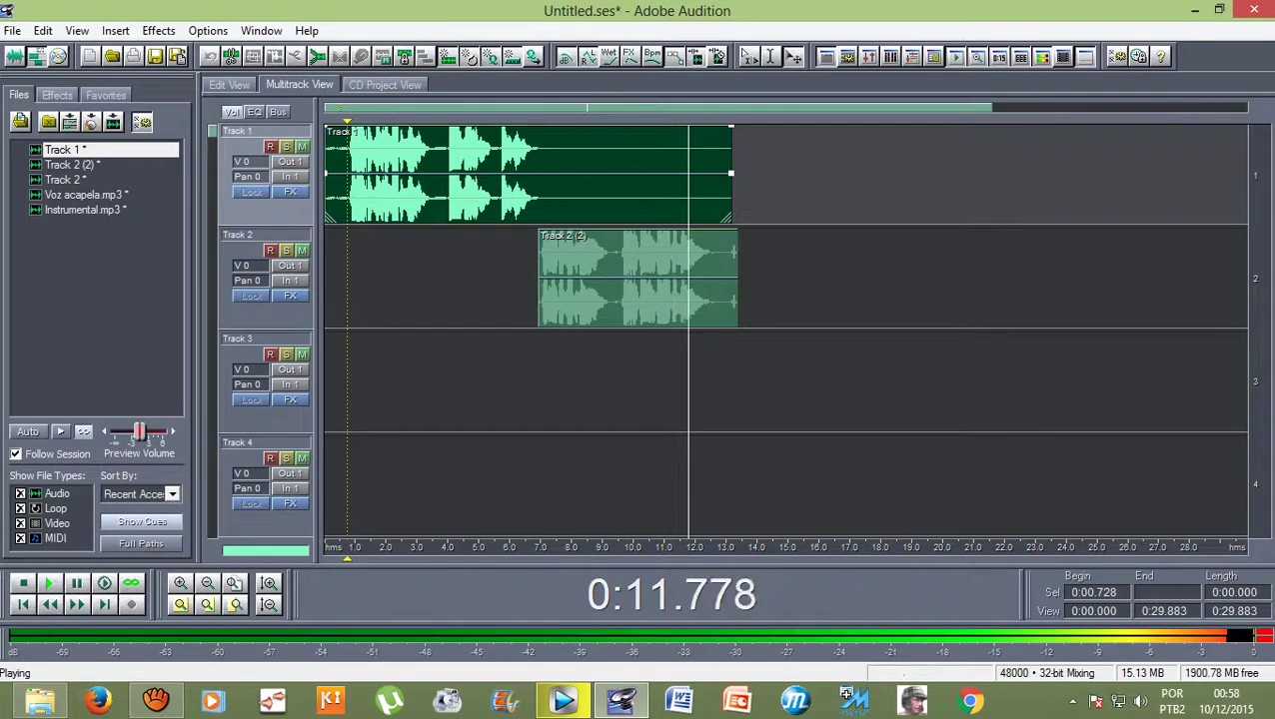
Trim the end of the Track 2 clip to about 12.6 s and the end of the Track 1 clip to about 11 s
left_click(690, 300)
left_click_drag(737, 300, 712, 300)
left_click(680, 190)
key("space")
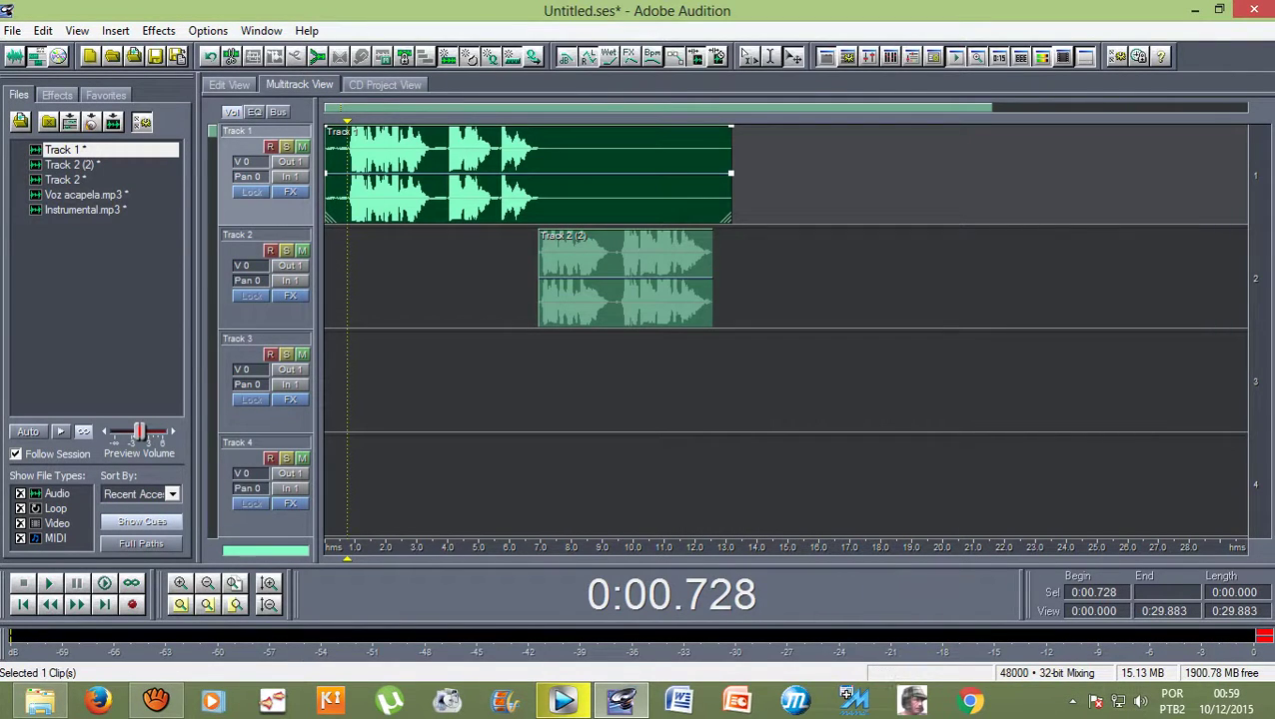
left_click_drag(732, 198, 664, 198)
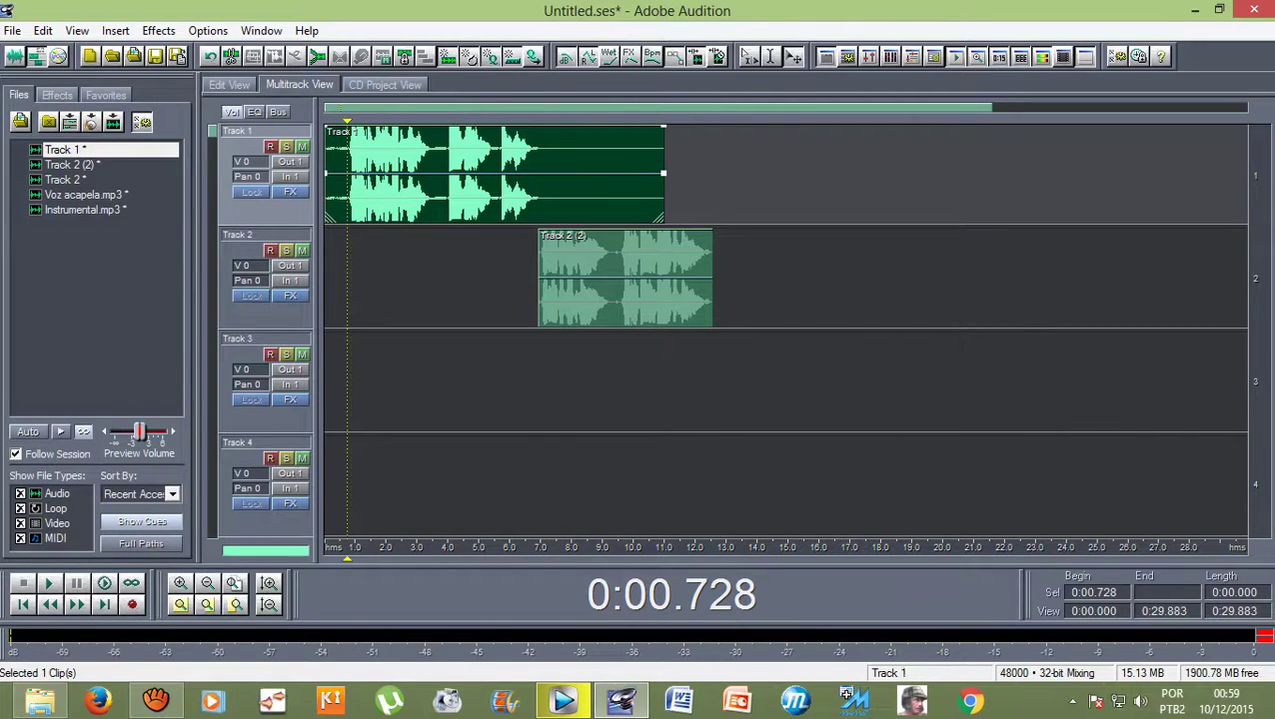
Undo the silence applied to the Track 1 clip in Edit View, and return to Multitrack View
double_click(590, 172)
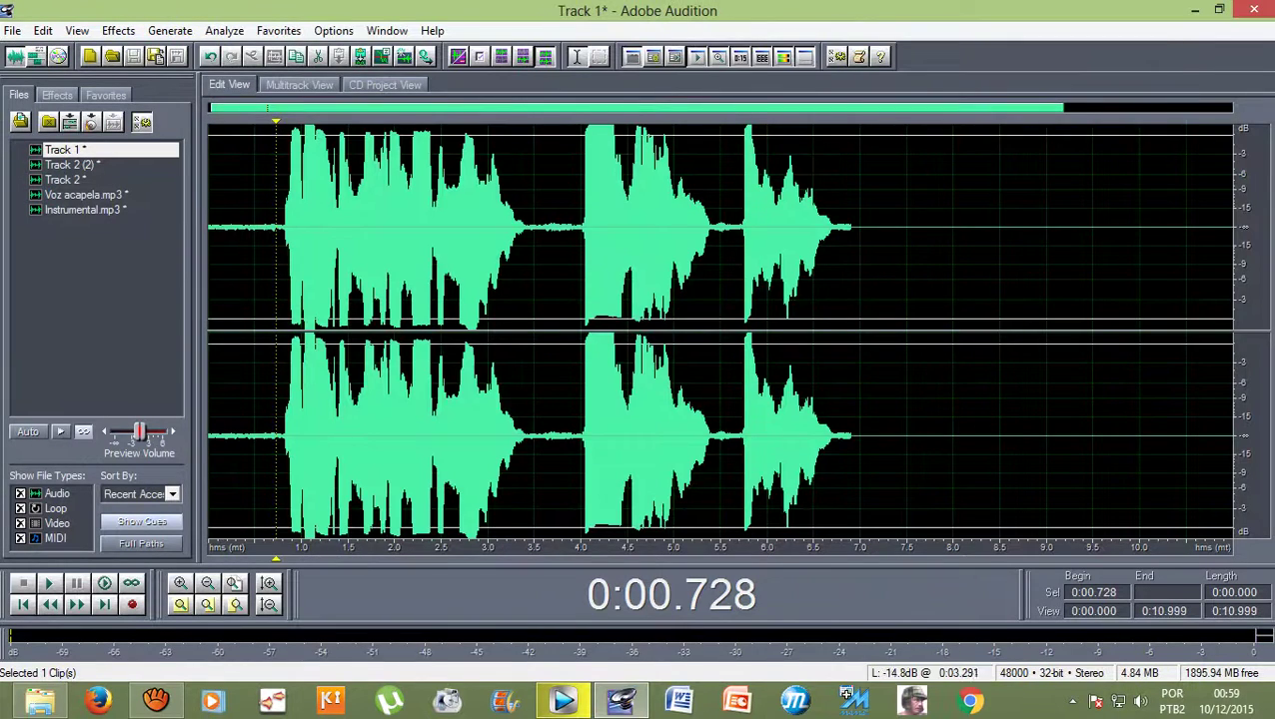
left_click(210, 56)
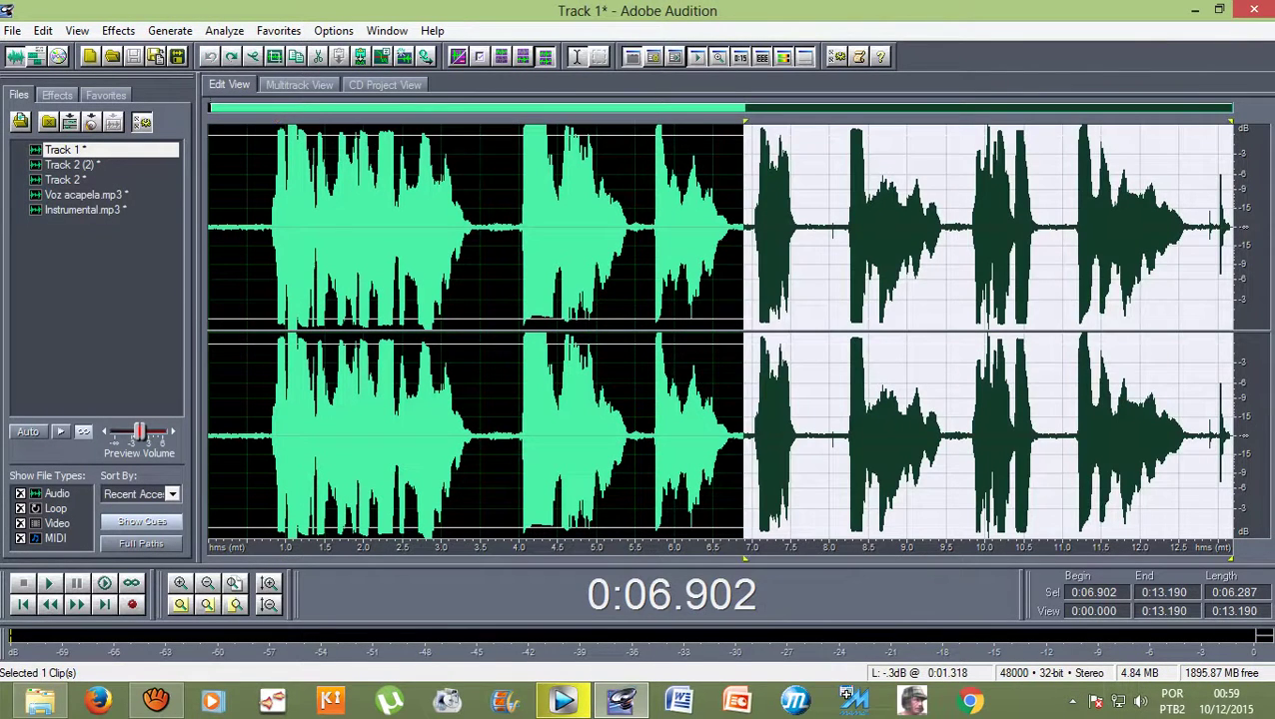
left_click(680, 232)
left_click(299, 84)
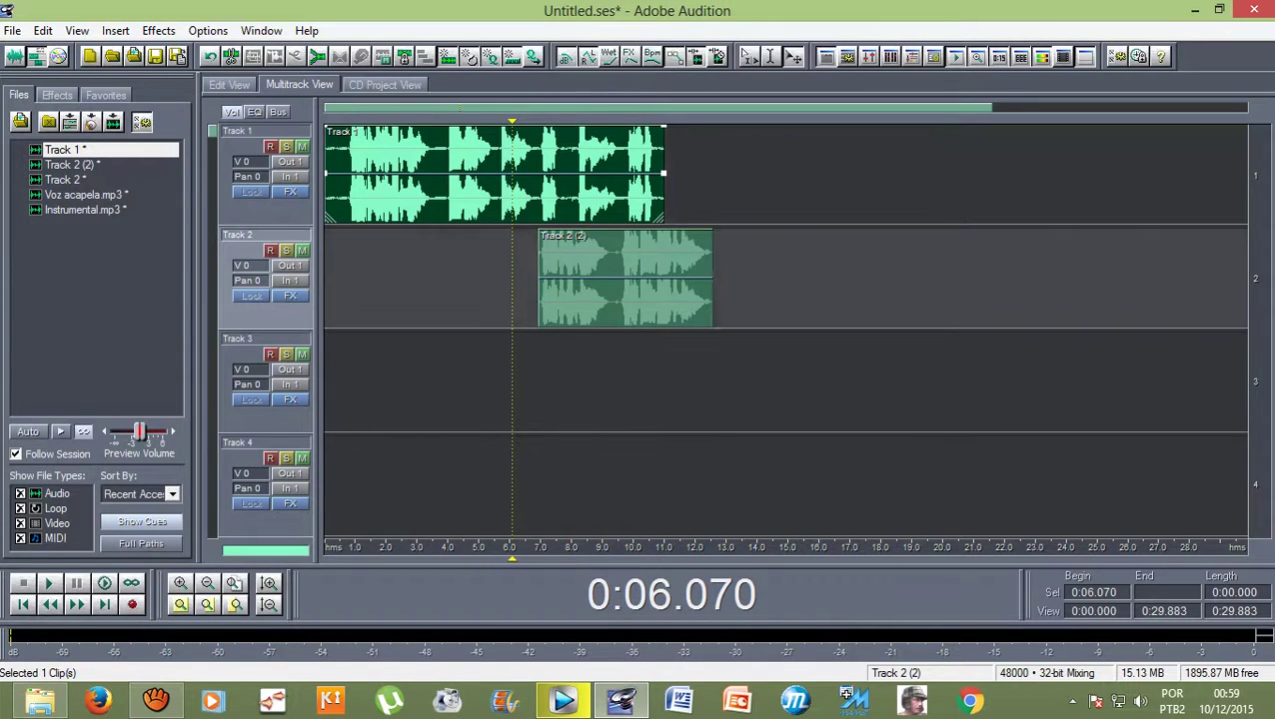
Delete the clip on Track 2, and arm Tracks 1 and 2 for recording
left_click(537, 254)
key("Delete")
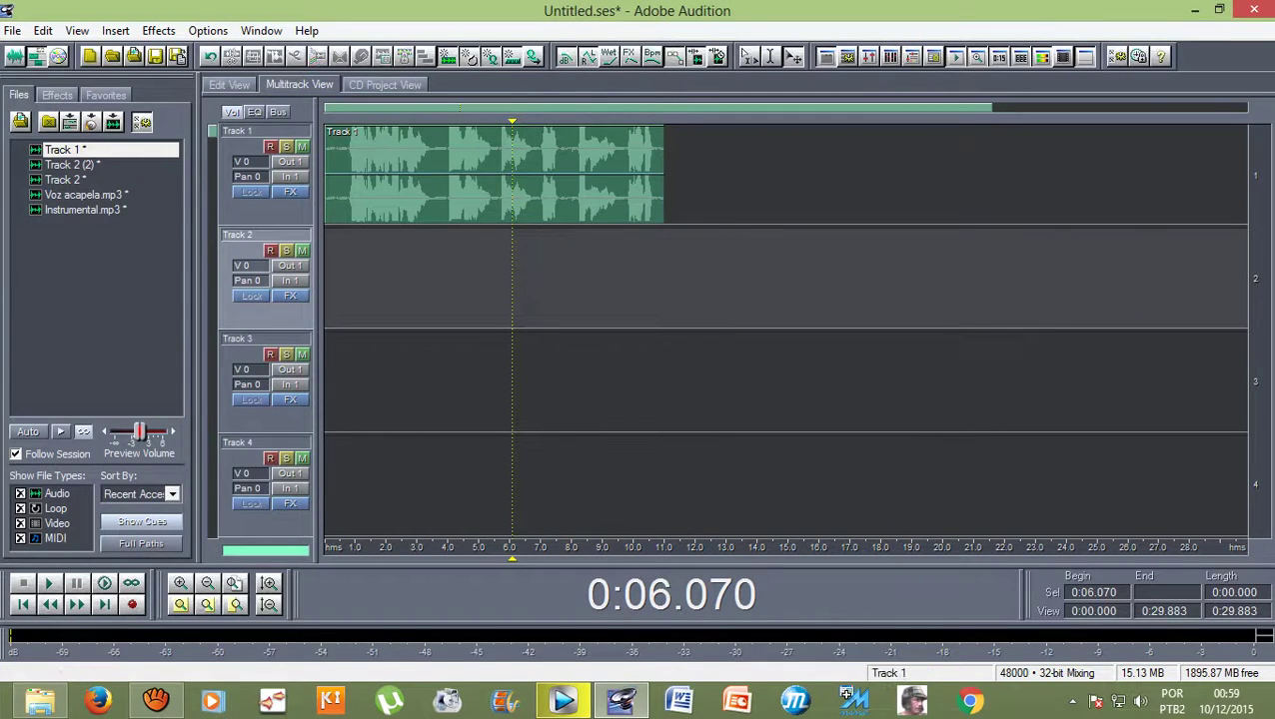
left_click(270, 146)
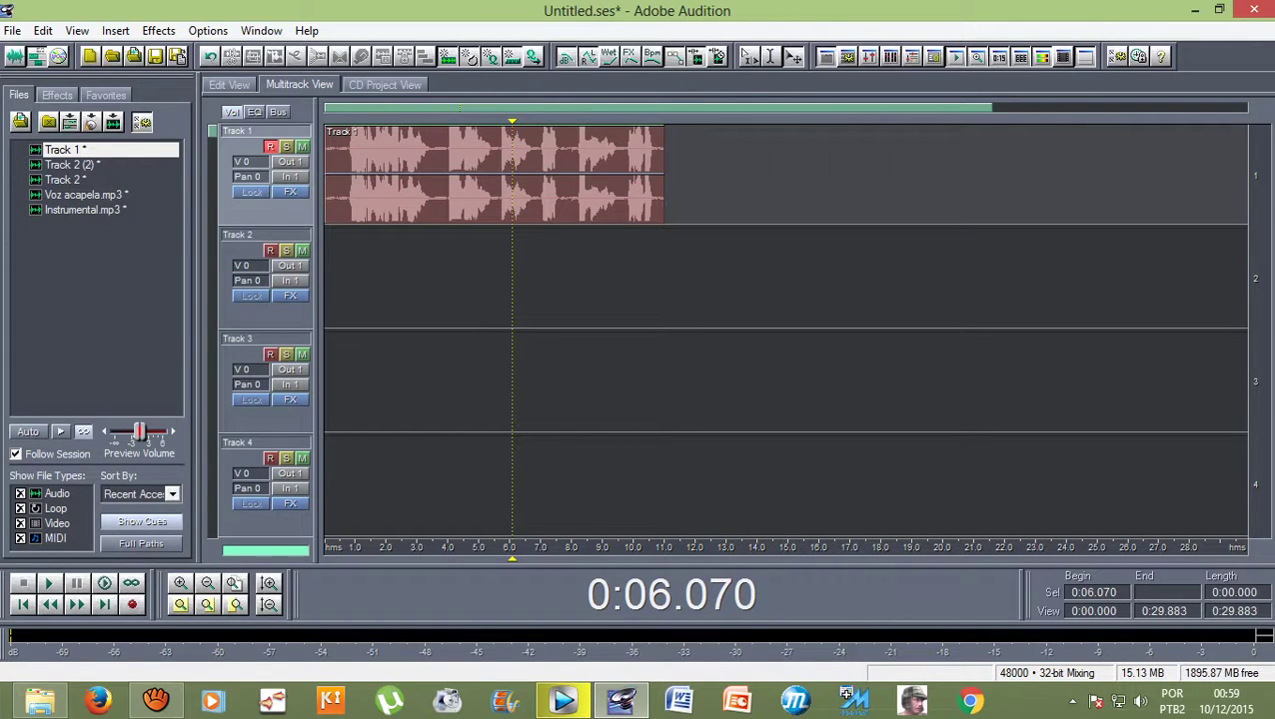
left_click(268, 250)
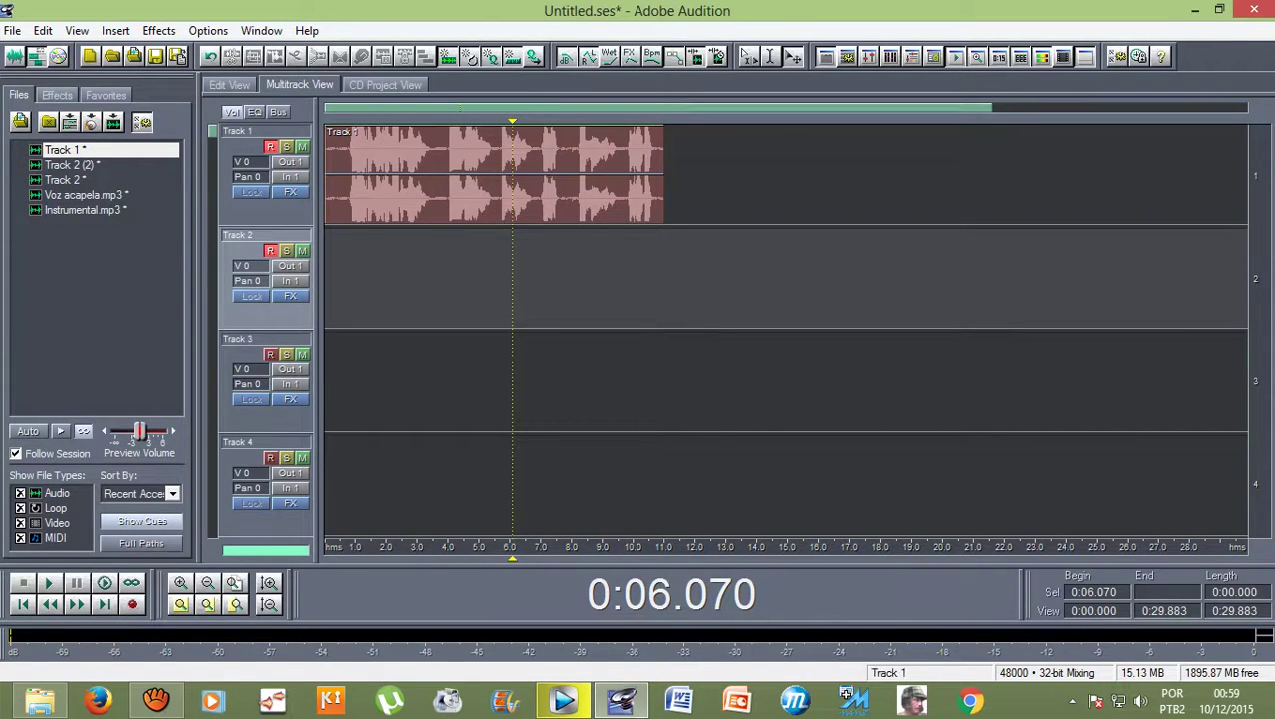
Record a new vocal take from 4.0 s onto both armed tracks, stopping at about 13.2 s
left_click_drag(512, 121, 502, 121)
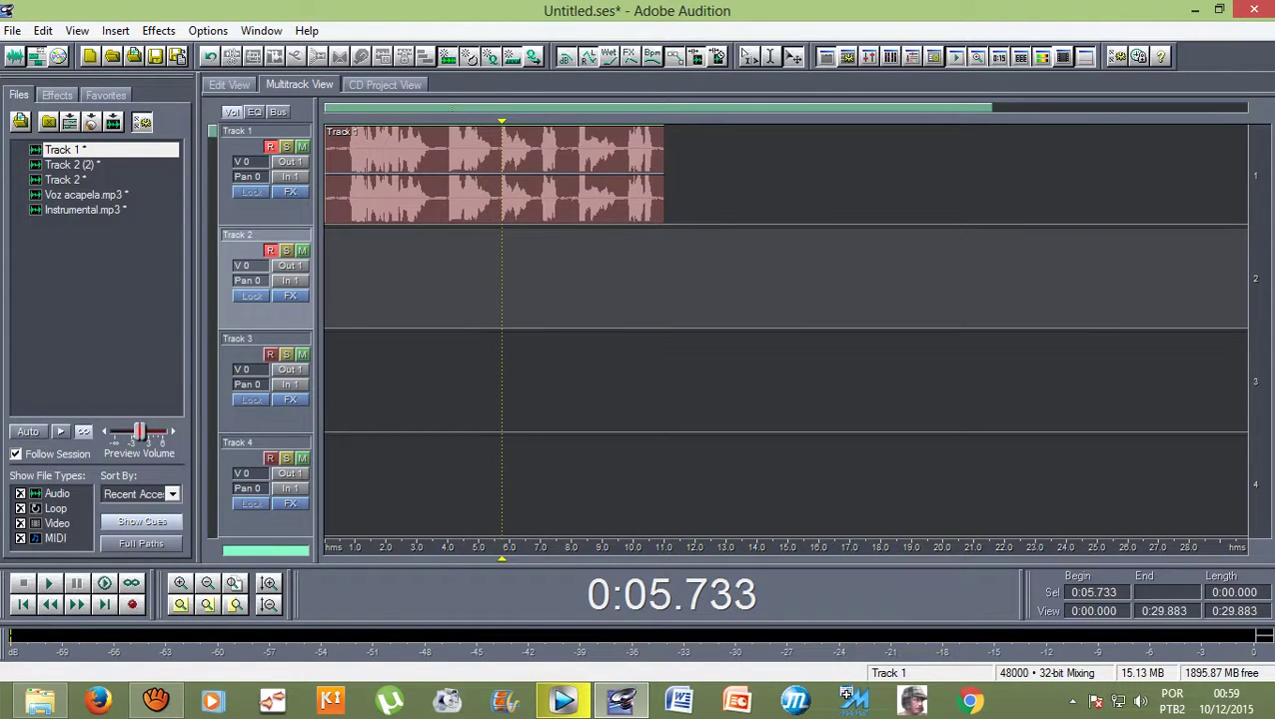
left_click_drag(502, 121, 481, 121)
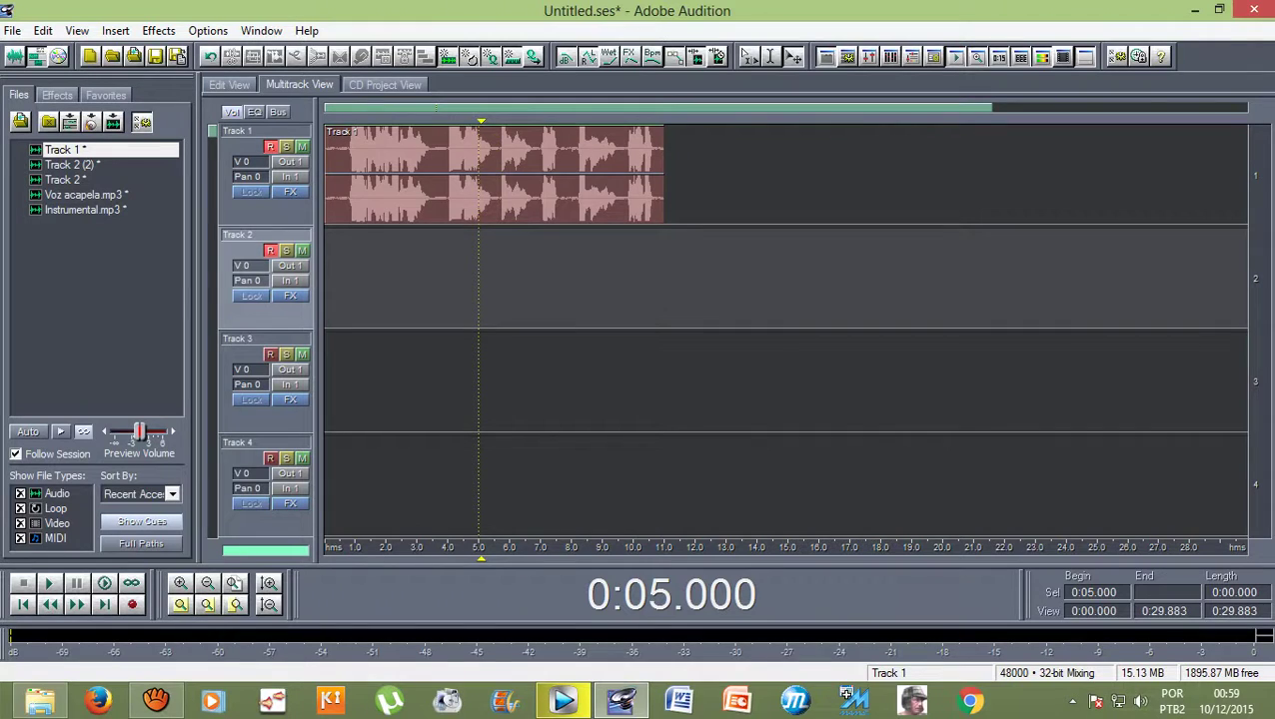
left_click_drag(481, 557, 447, 557)
key("space")
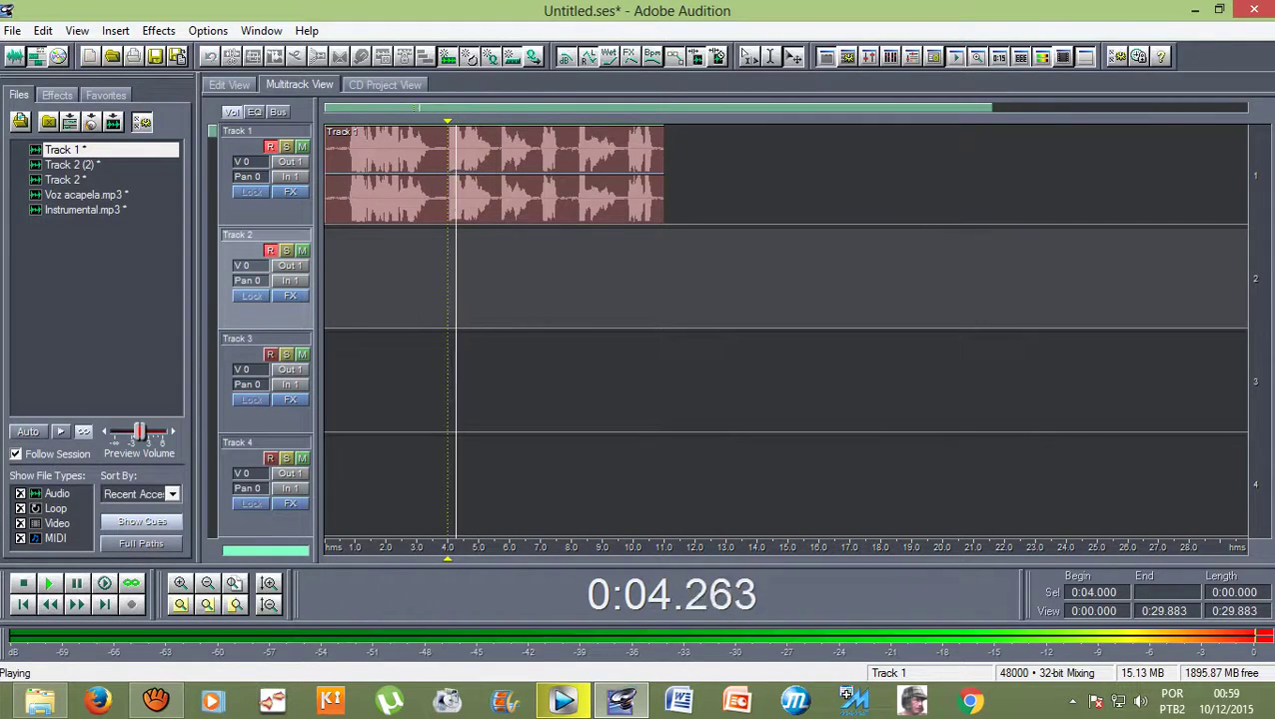
key("space")
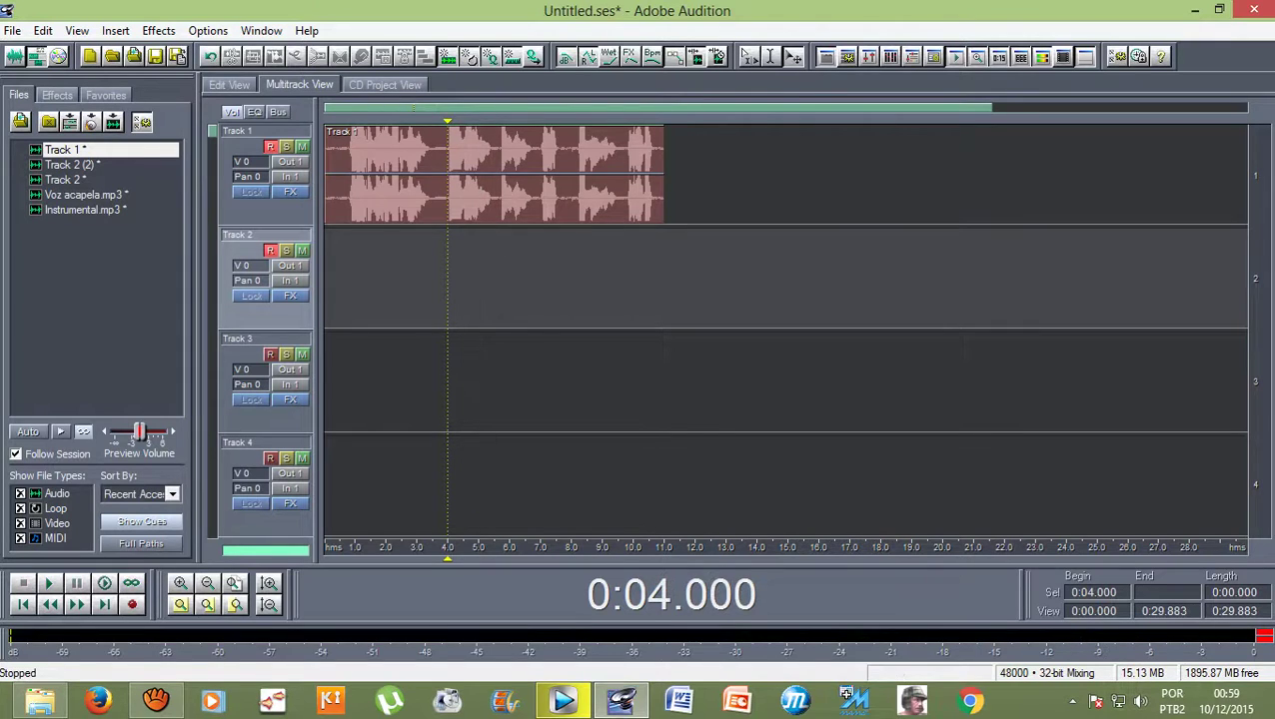
key("ctrl+space")
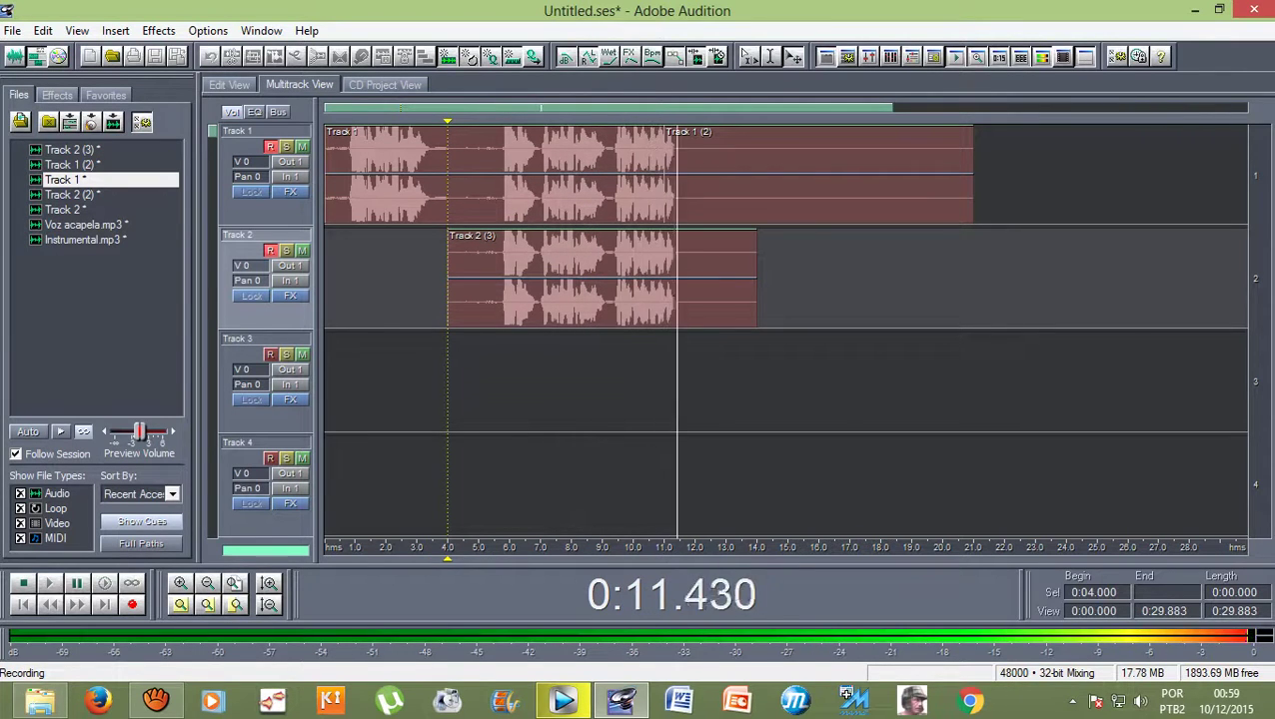
key("space")
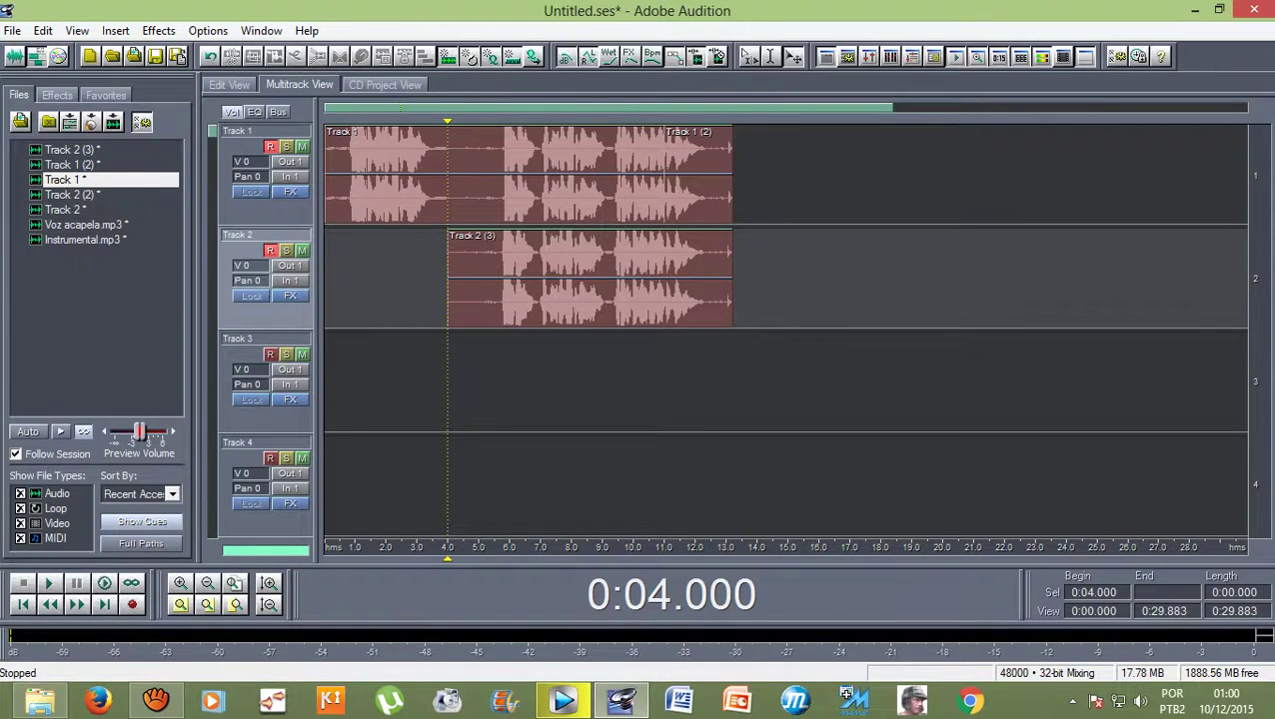
Disarm recording on Track 1, select its main clip, and mute and unmute the track
left_click(271, 147)
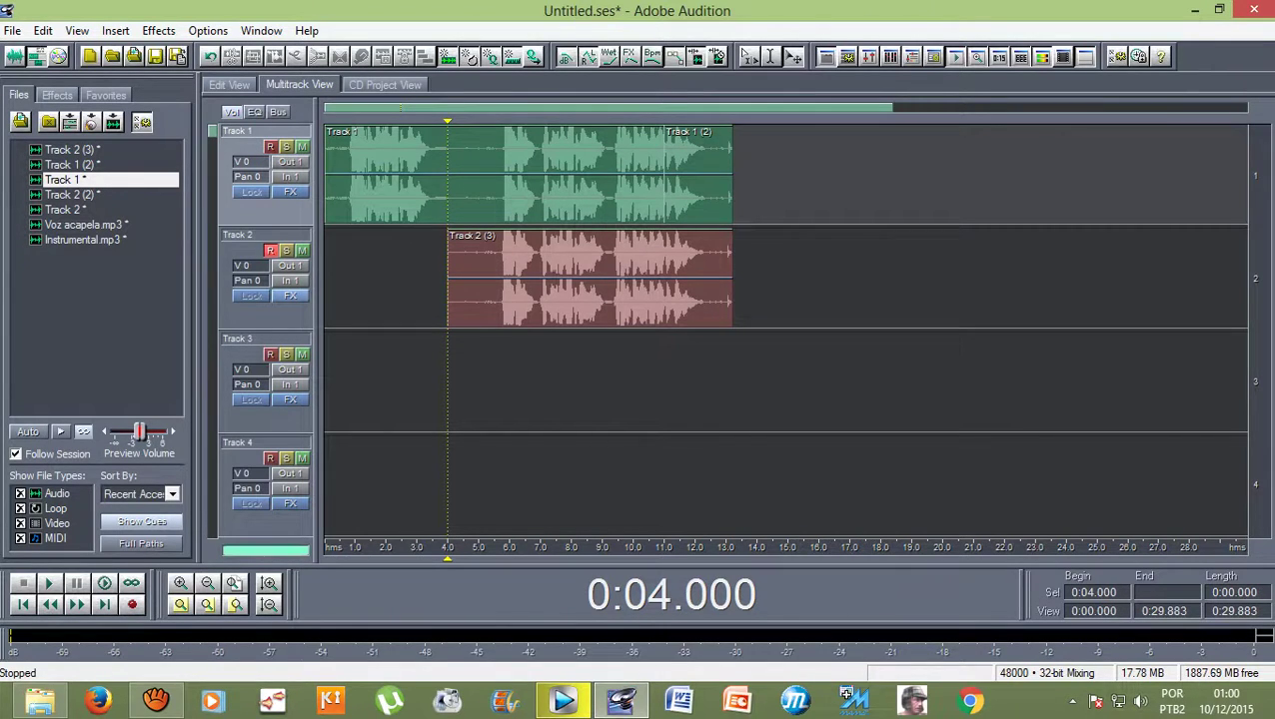
left_click(700, 180)
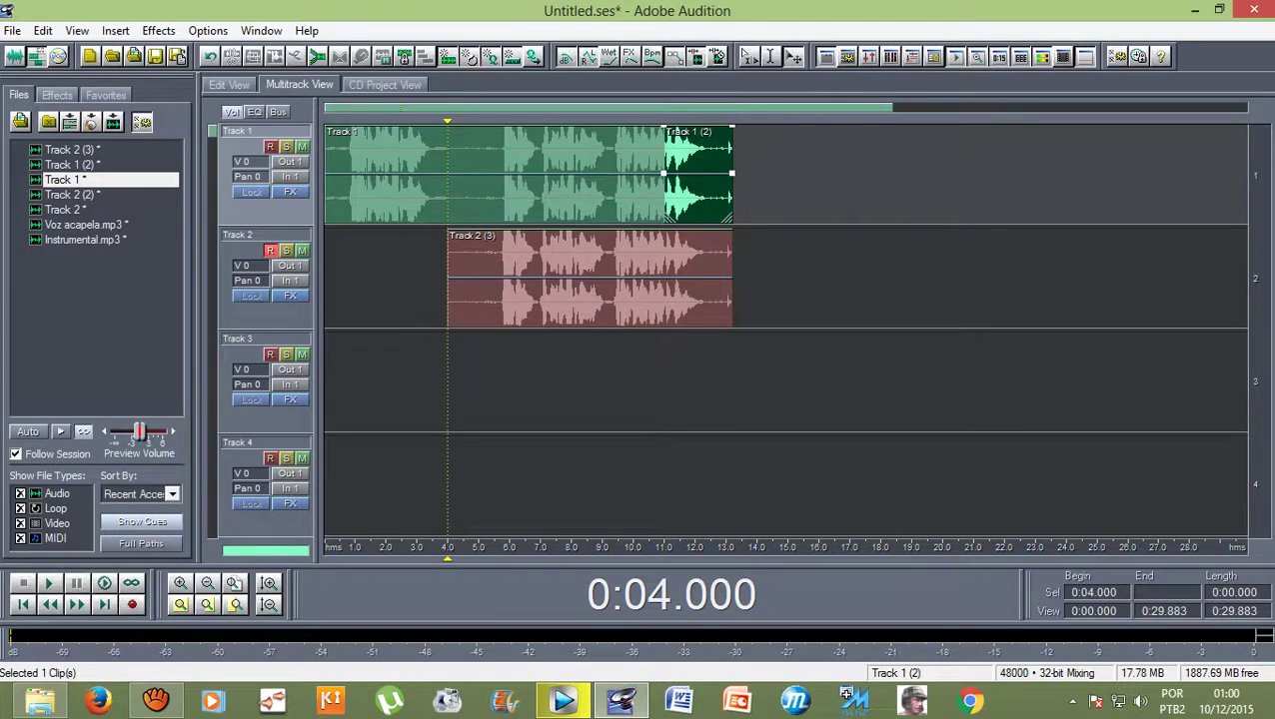
left_click(622, 180)
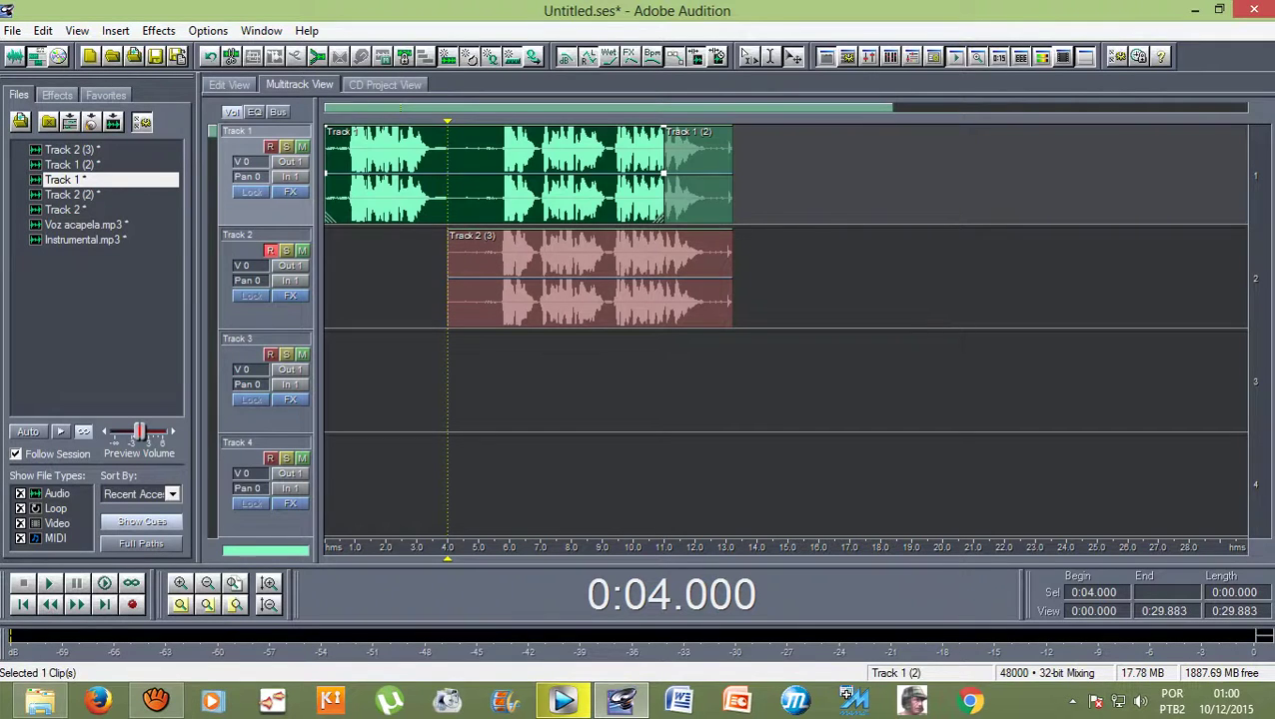
left_click(302, 147)
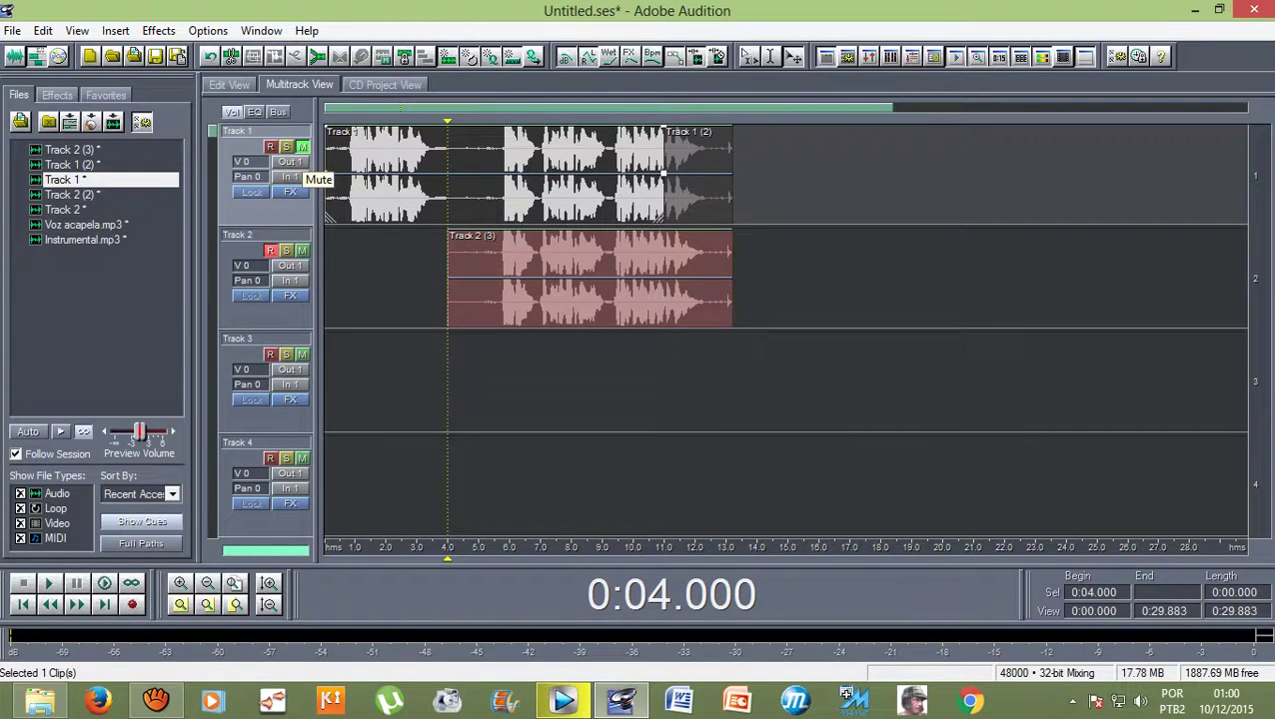
left_click(302, 146)
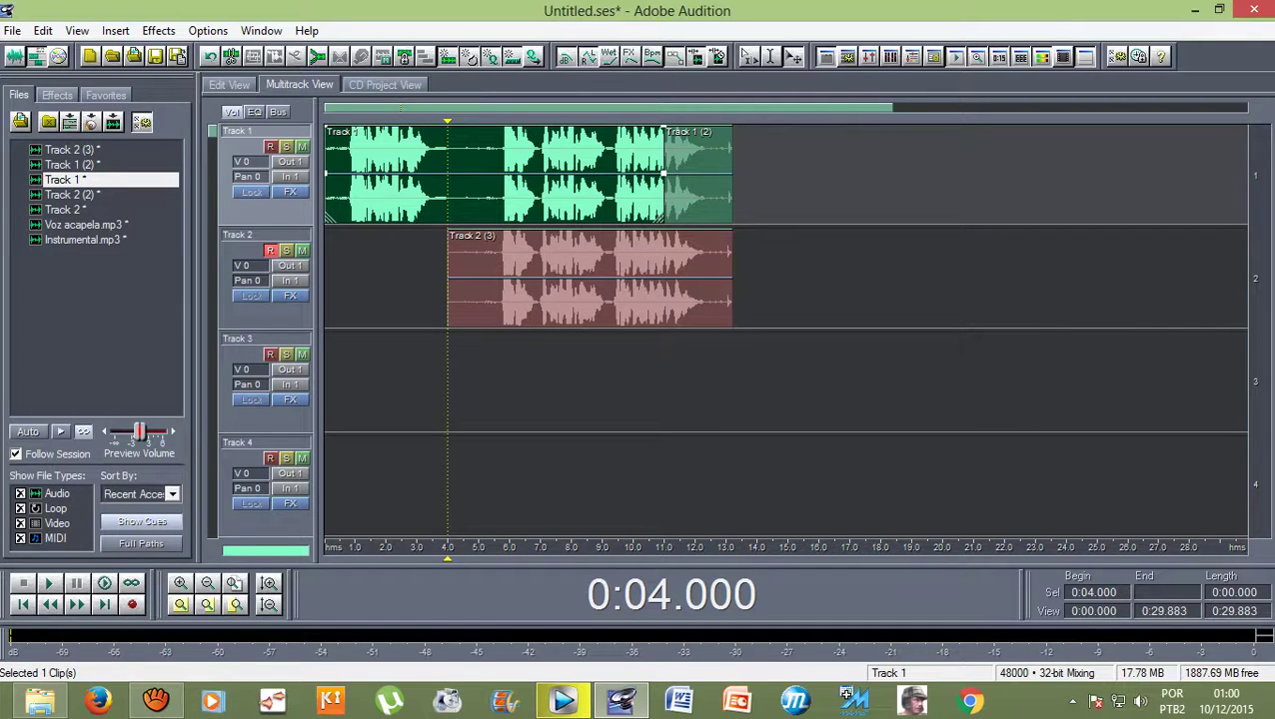
Open the Track 1 clip in Edit View, redo the silence from 6.902 s to the end, and undo it
double_click(510, 194)
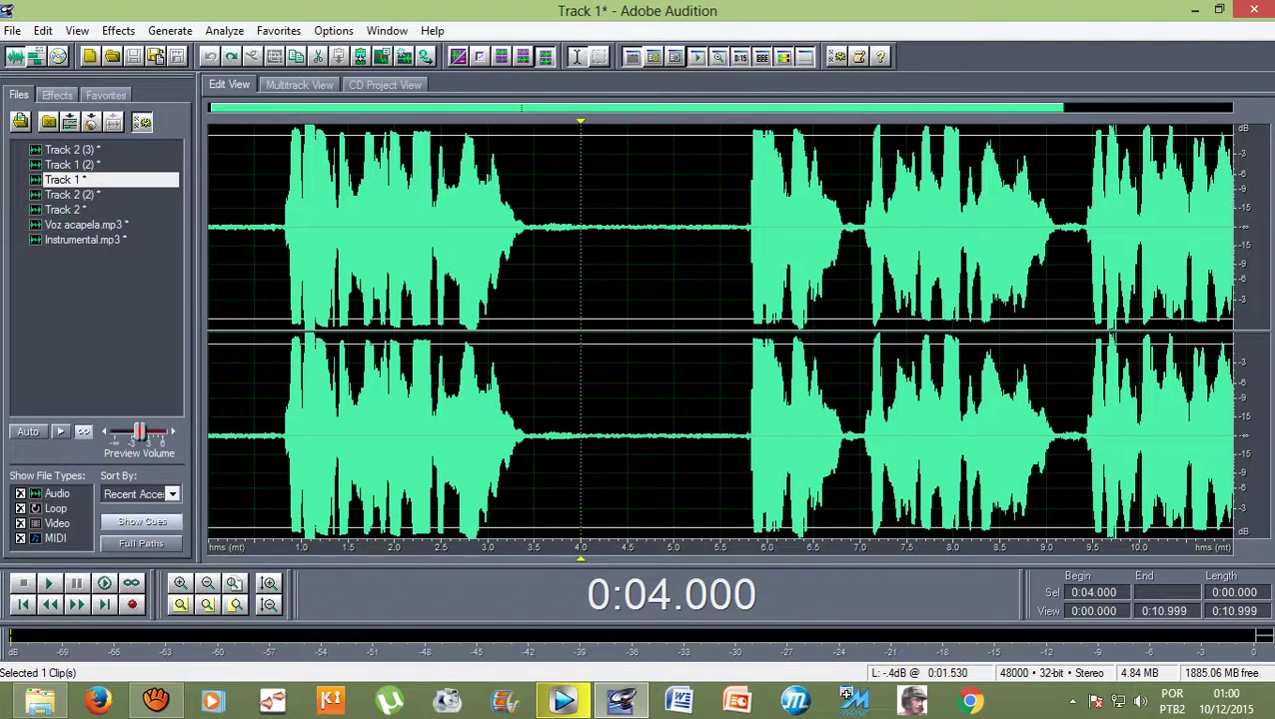
left_click(232, 57)
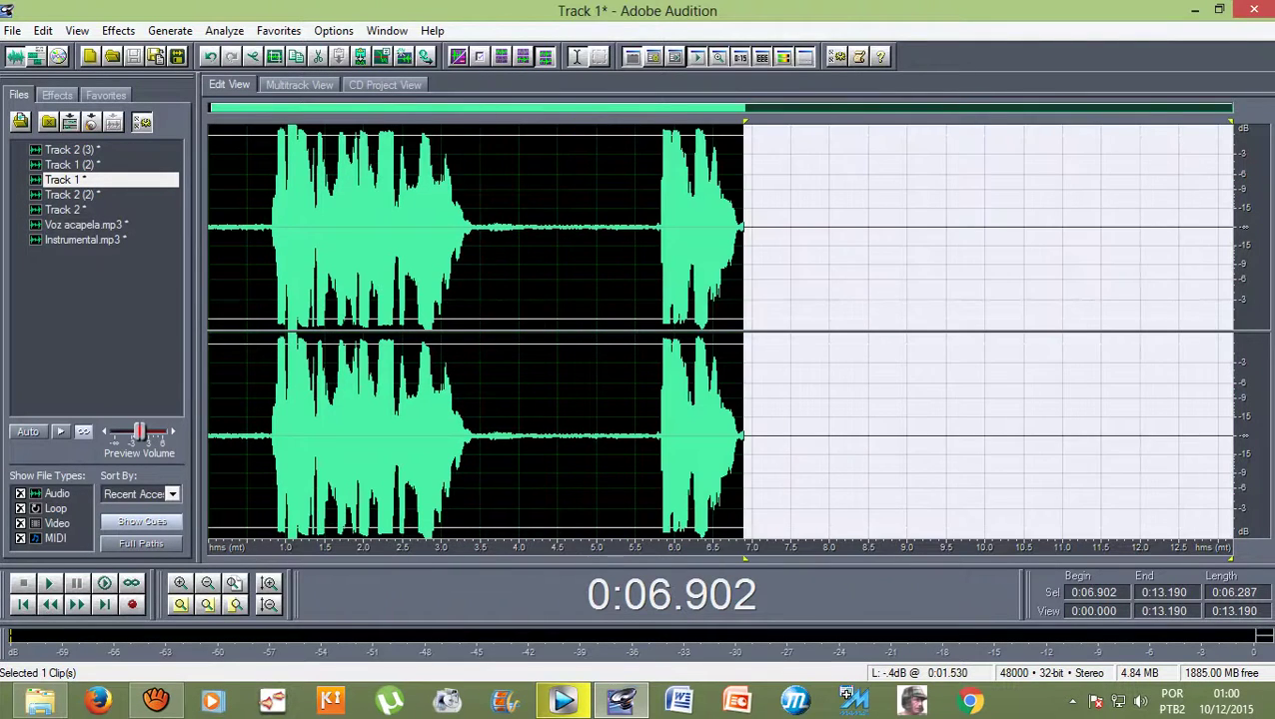
left_click(211, 56)
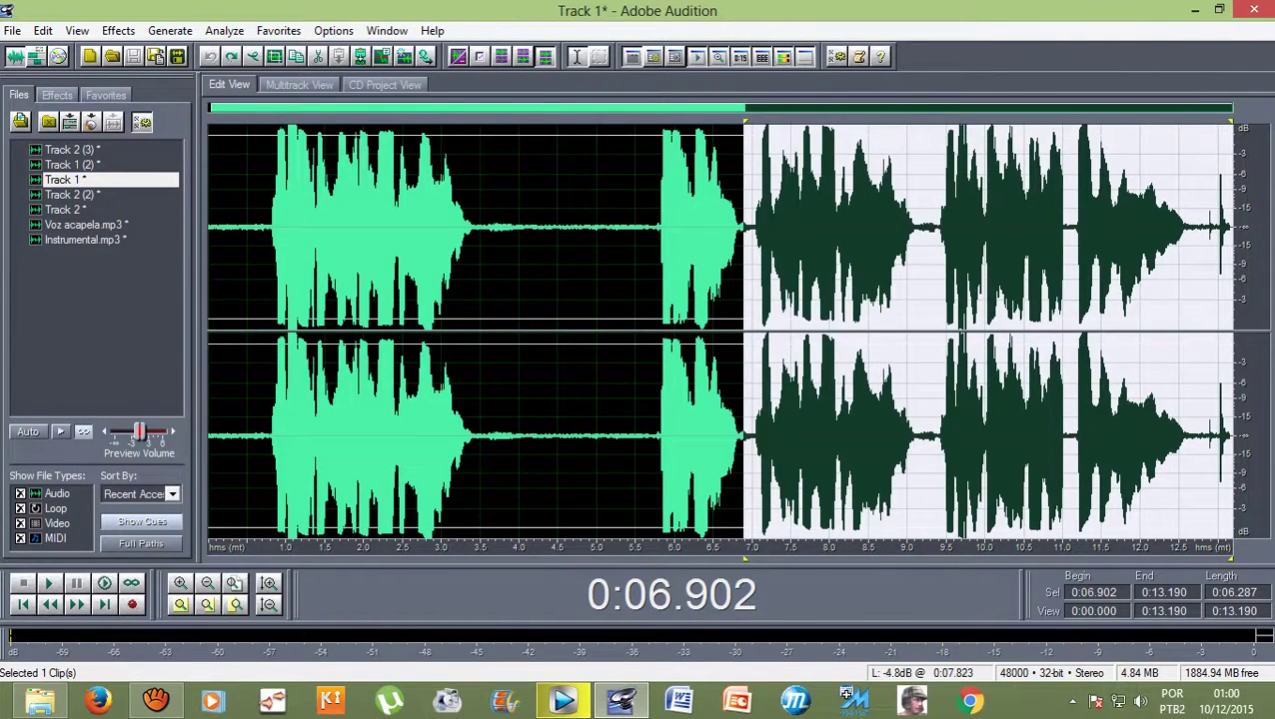
Listen to the Track 1 audio from about 5.8 s and from about 4.9 s, and return to Multitrack View
left_click(811, 228)
left_click(766, 227)
left_click(738, 228)
key("space")
left_click(656, 228)
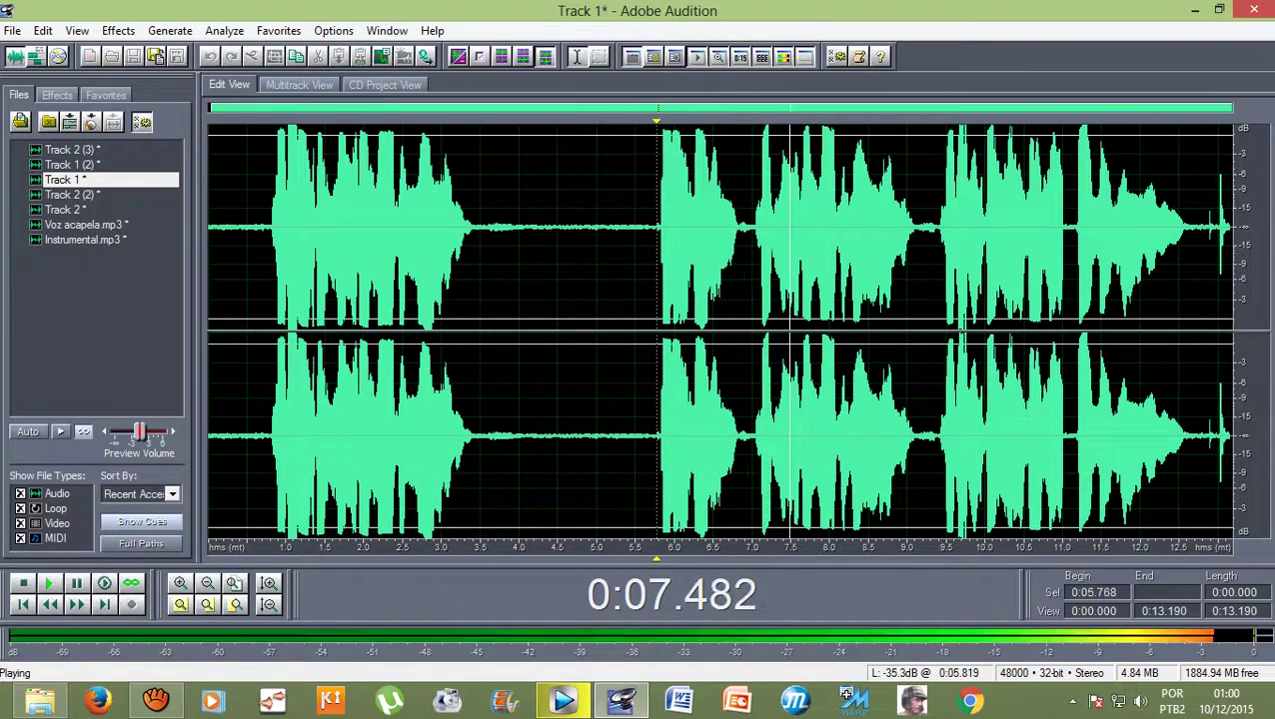
key("space")
key("space")
left_click(590, 228)
key("space")
key("space")
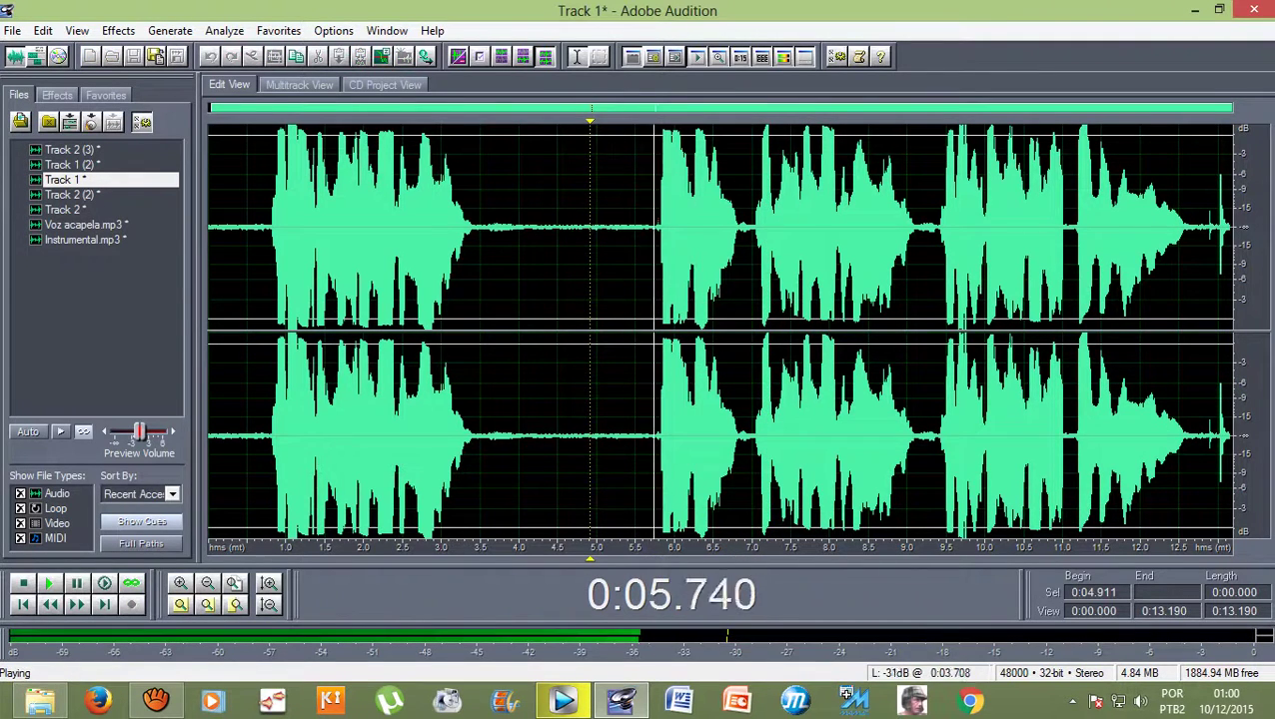
key("space")
left_click(299, 85)
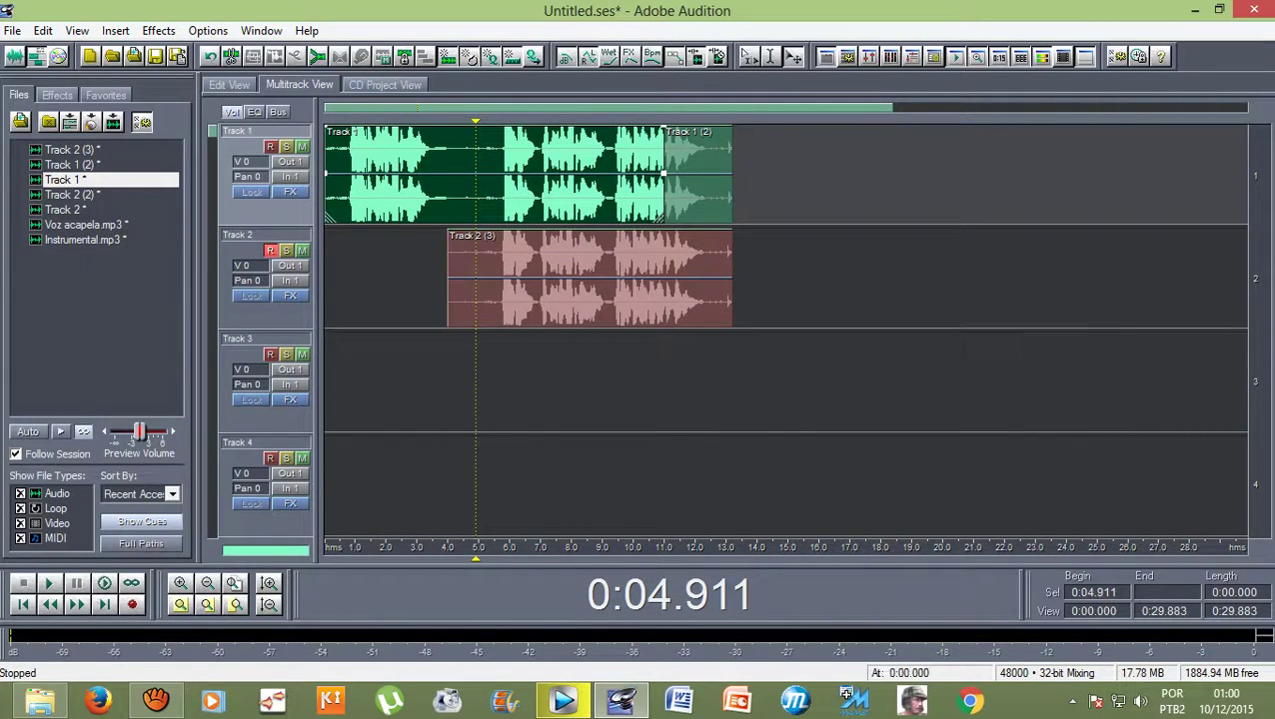
Trim the end of the first Track 1 clip to about 4.9 s, delete the leftover Track 1 (2) clip, and select the Track 2 take
left_click_drag(663, 195, 476, 195)
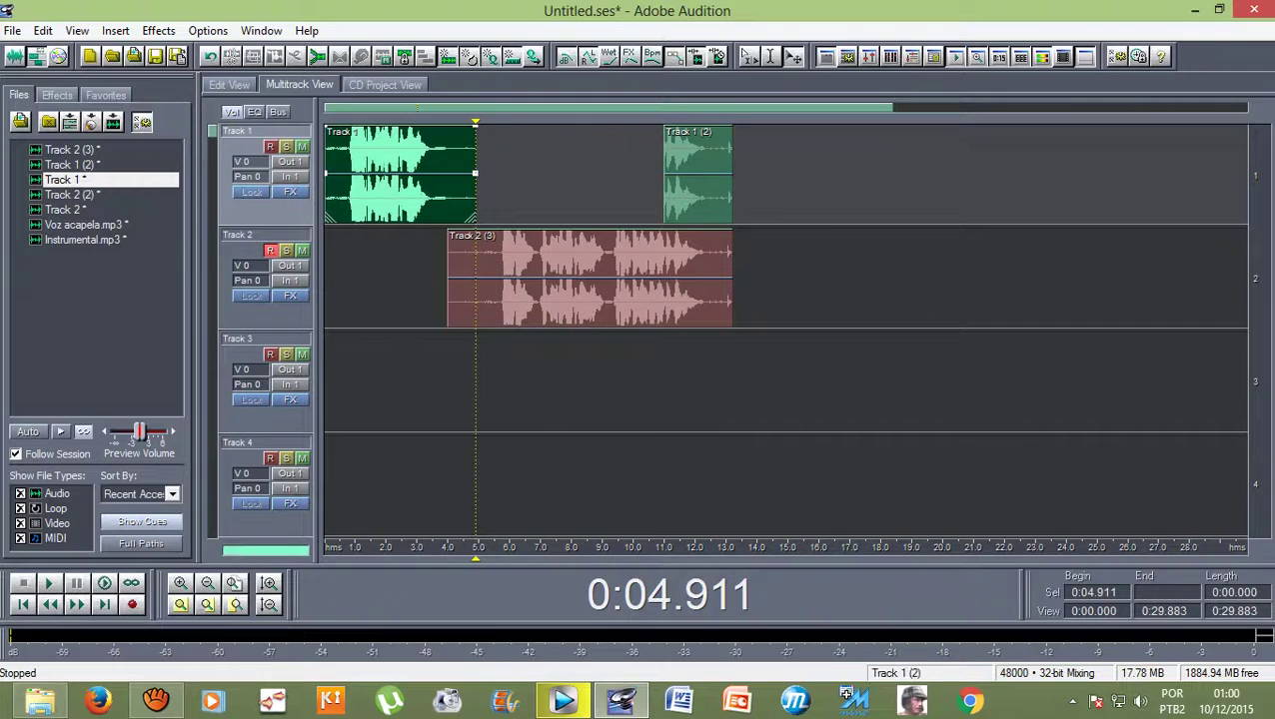
left_click(697, 185)
key("Delete")
left_click(639, 278)
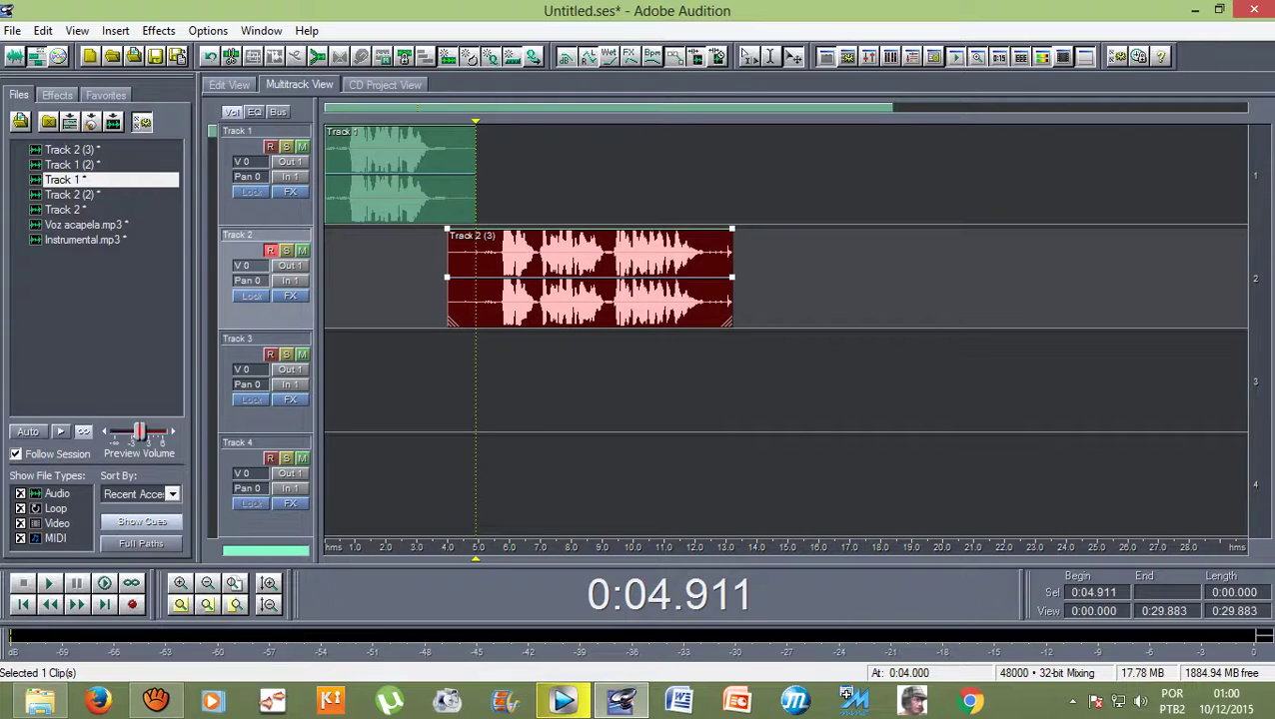
left_click(155, 700)
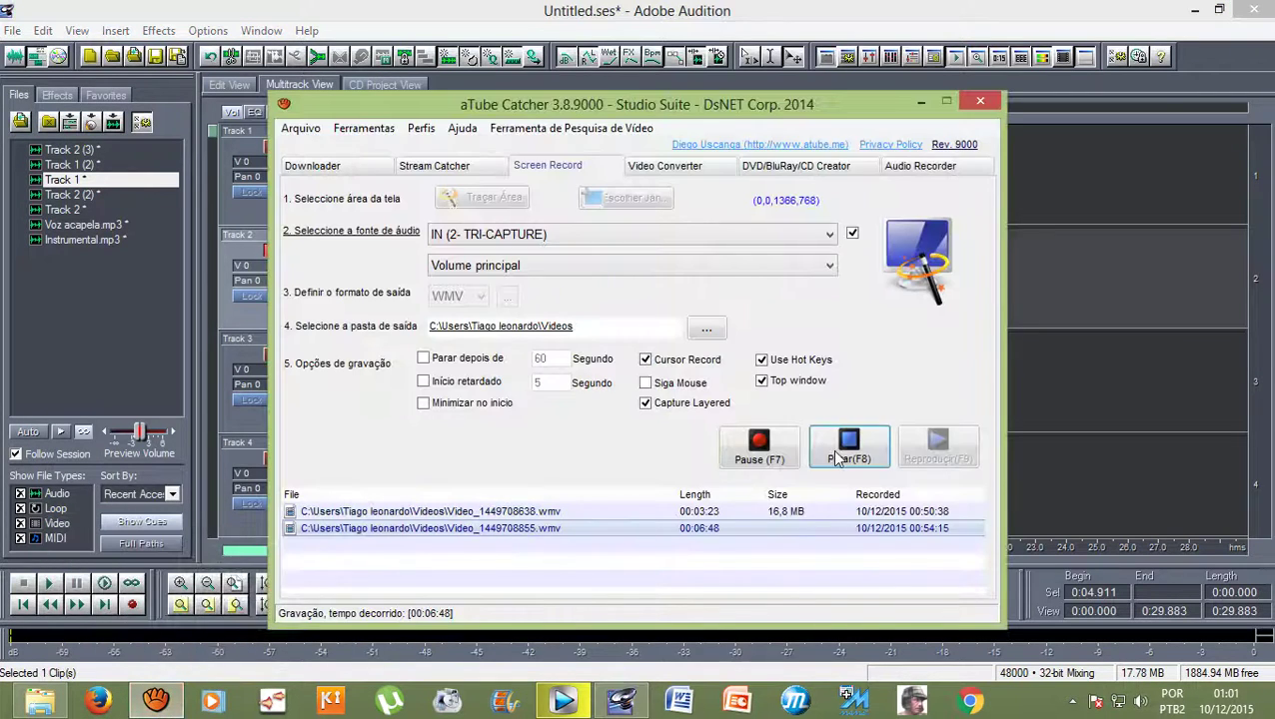